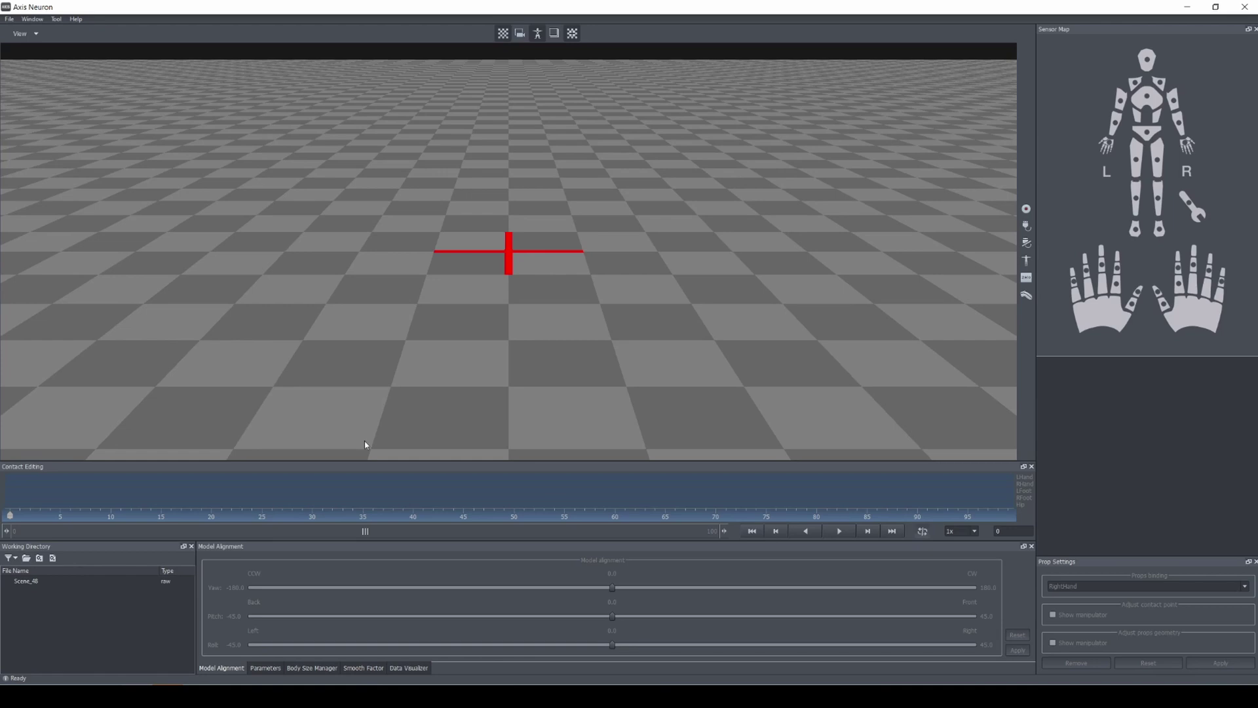
Step: Open the Scene_48 raw motion file and scrub its timeline to frame 1201
{"action": "left_click", "coordinate": [119, 582]}
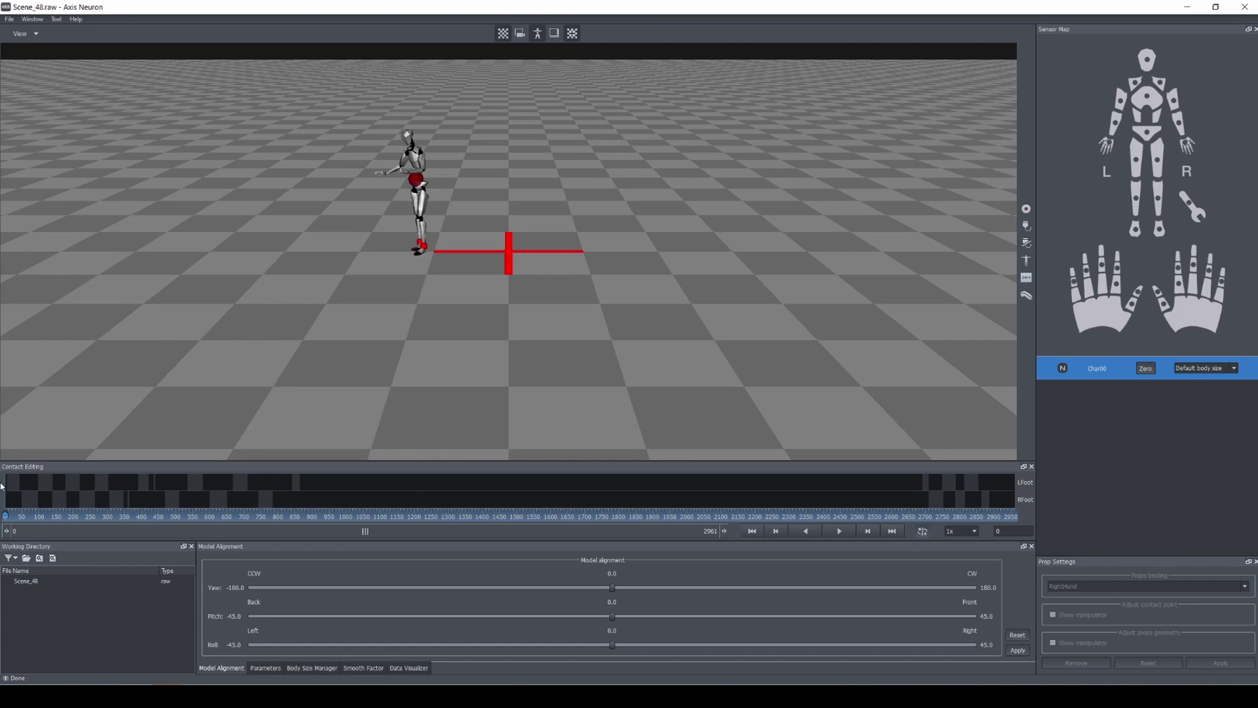
{"action": "left_click", "coordinate": [12, 517]}
{"action": "left_click_drag", "start_coordinate": [12, 517], "coordinate": [414, 555]}
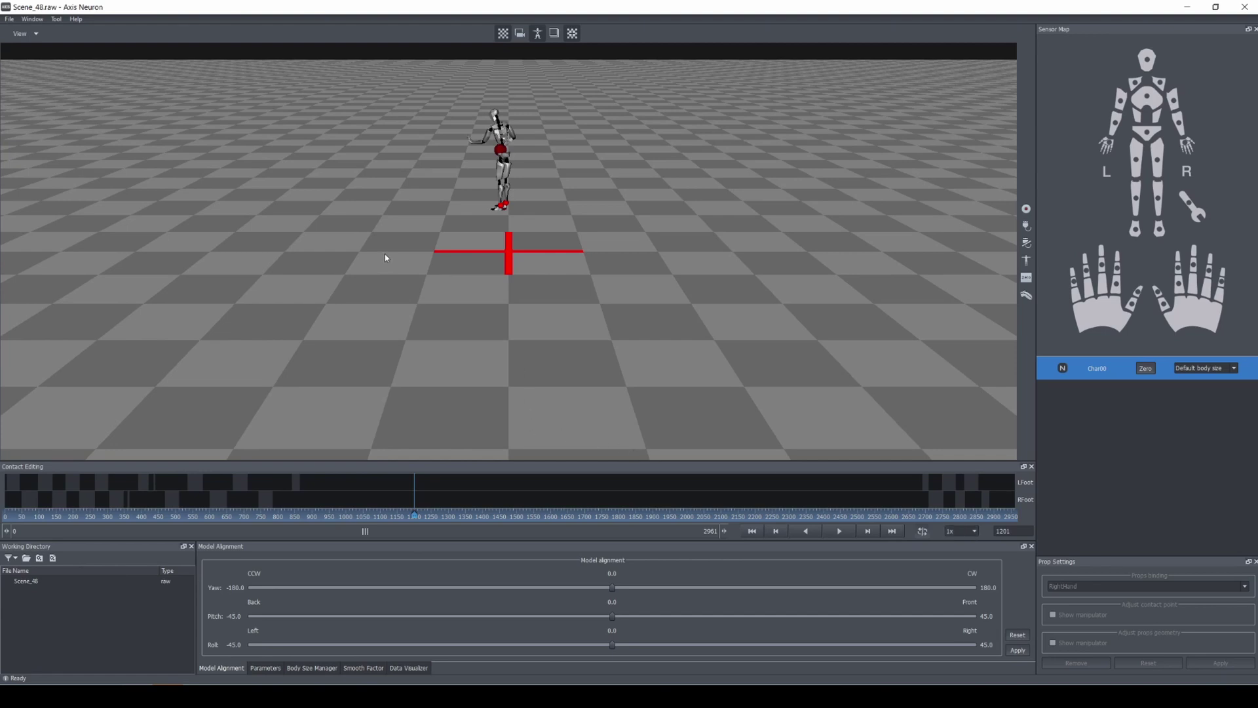
Step: Open the export settings for the scene and set the frame range from 400 to 1300
{"action": "left_click", "coordinate": [7, 20]}
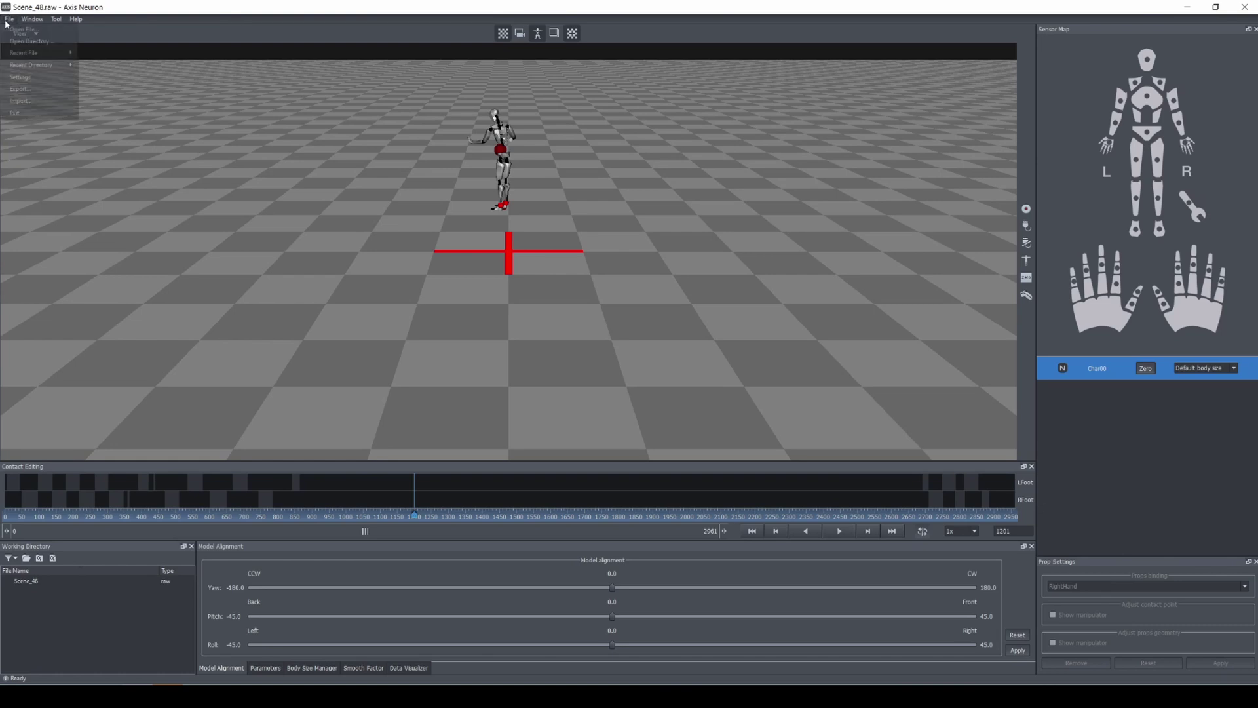
{"action": "left_click", "coordinate": [20, 89]}
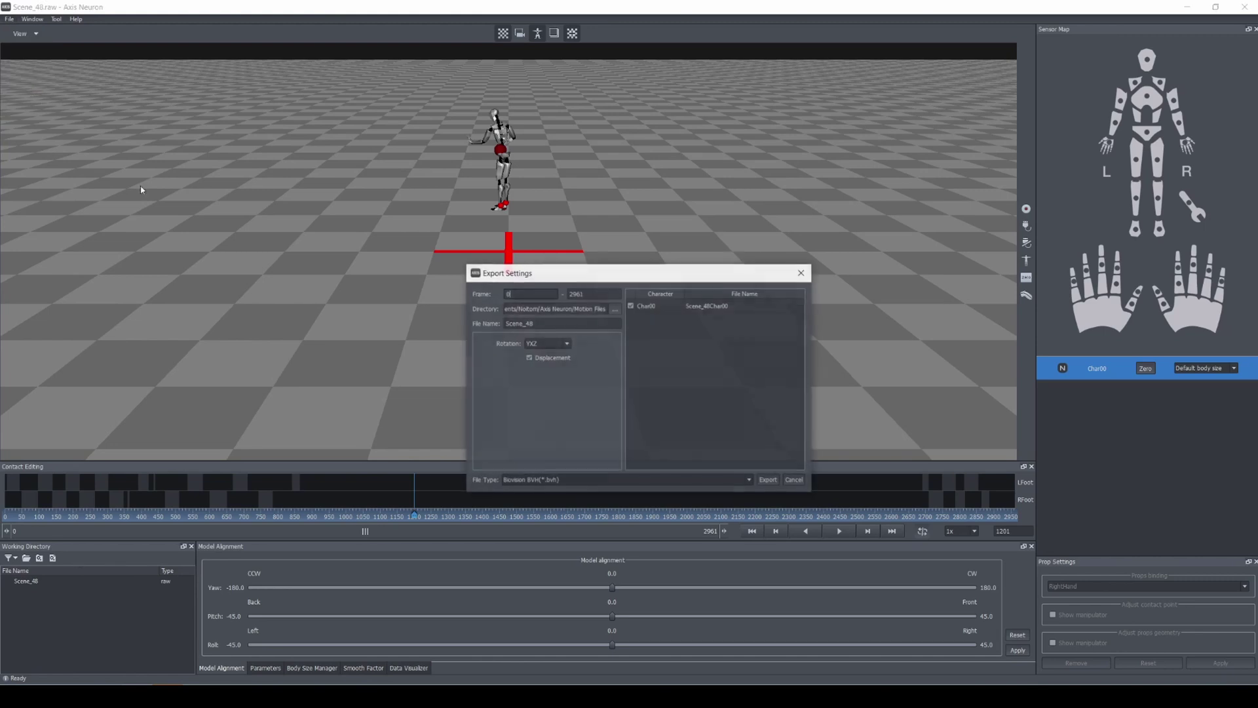
{"action": "type", "text": "4000"}
{"action": "key", "text": "BackSpace"}
{"action": "key", "text": "BackSpace"}
{"action": "type", "text": "1"}
{"action": "key", "text": "Tab"}
{"action": "type", "text": "12"}
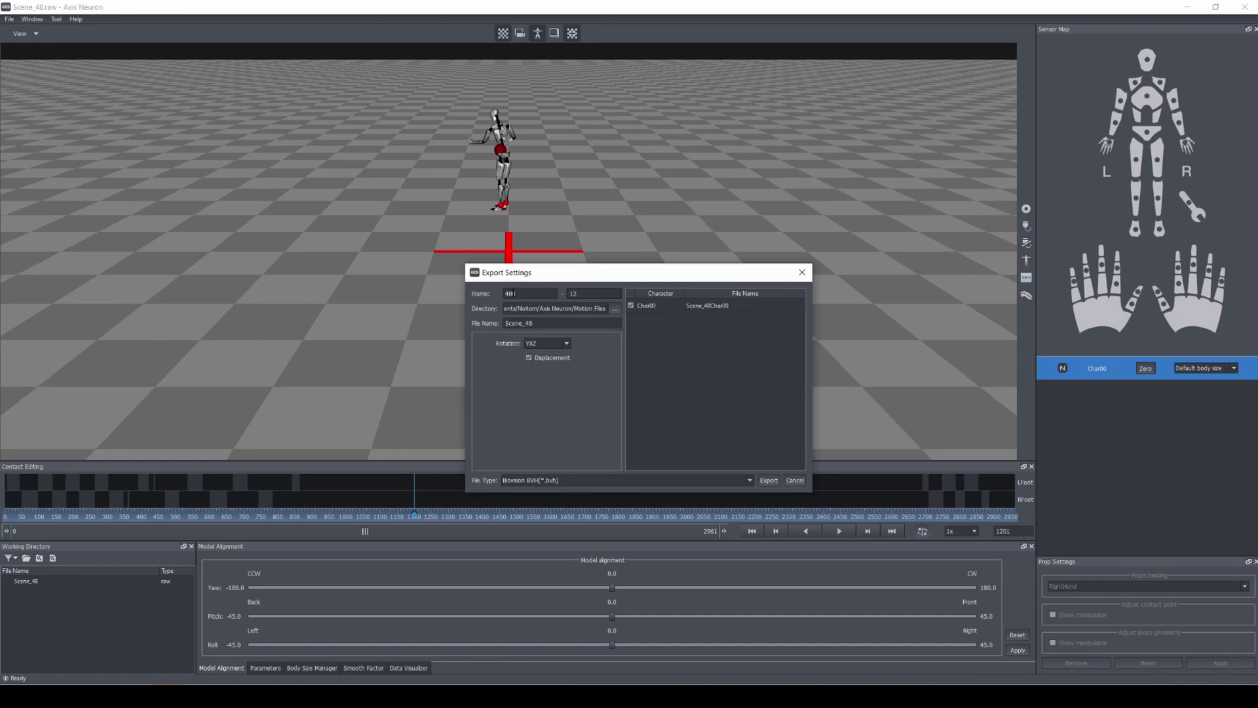
{"action": "type", "text": "00"}
Step: Set the export directory to the camtrack2 folder on the Desktop
{"action": "left_click", "coordinate": [615, 308]}
{"action": "left_click", "coordinate": [517, 467]}
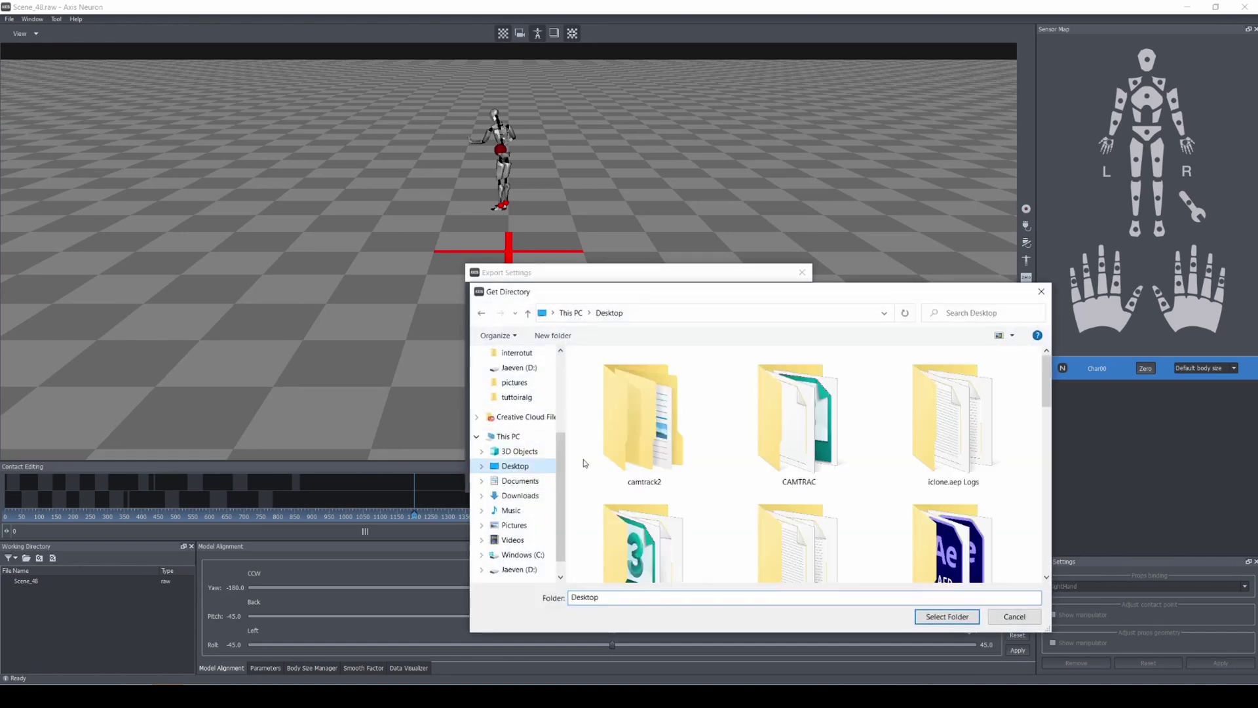
{"action": "left_click", "coordinate": [671, 429]}
{"action": "double_click", "coordinate": [671, 429]}
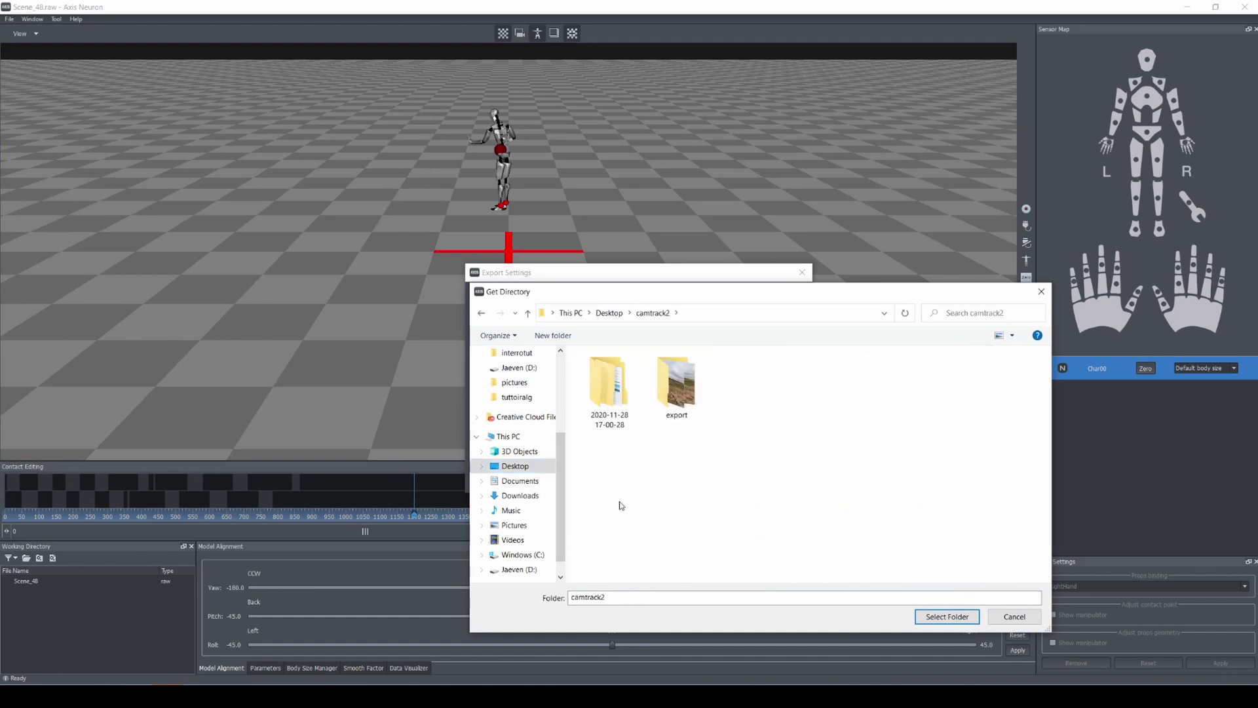
{"action": "left_click", "coordinate": [948, 617]}
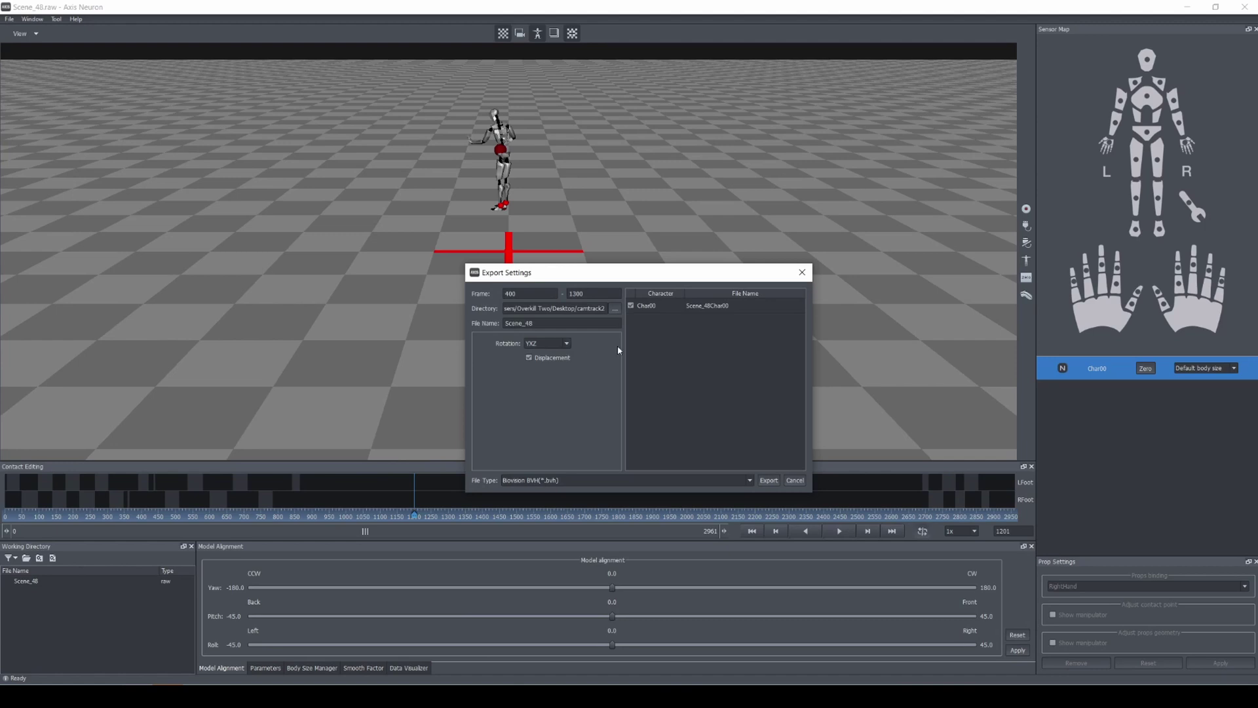
Step: Choose the 3ds max biped (*.bvh) file type and export the motion
{"action": "left_click", "coordinate": [549, 481]}
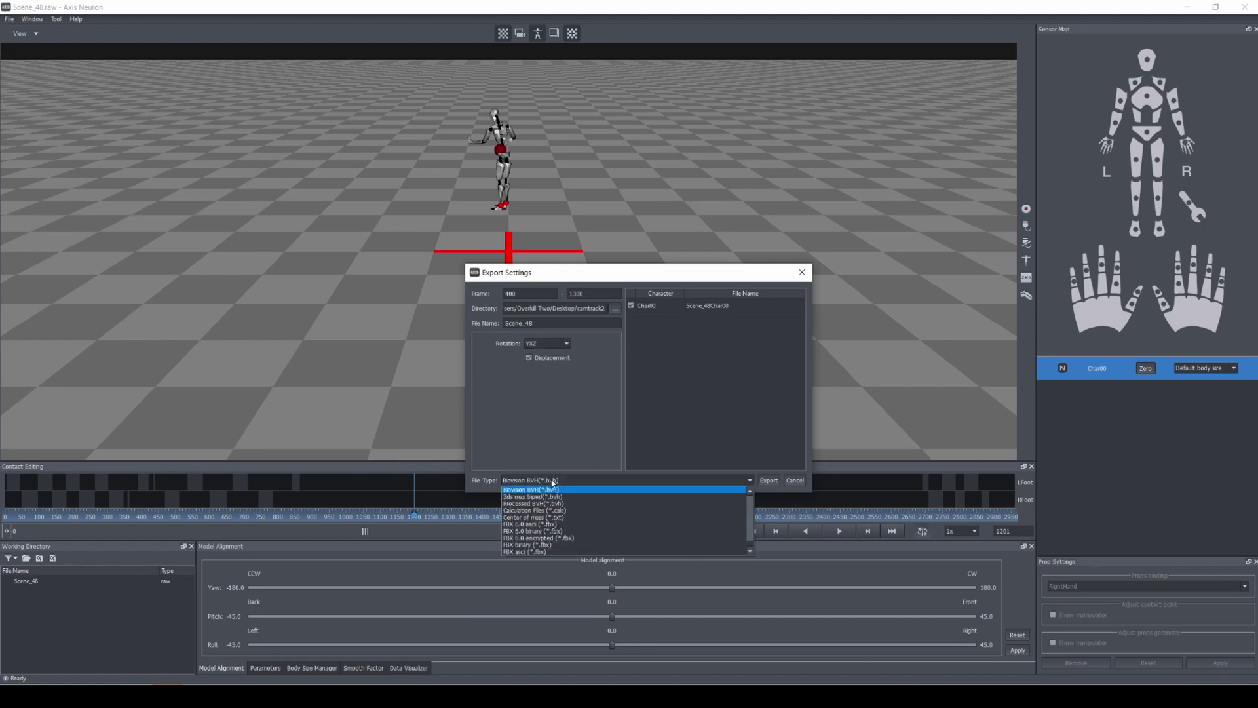
{"action": "left_click", "coordinate": [581, 497]}
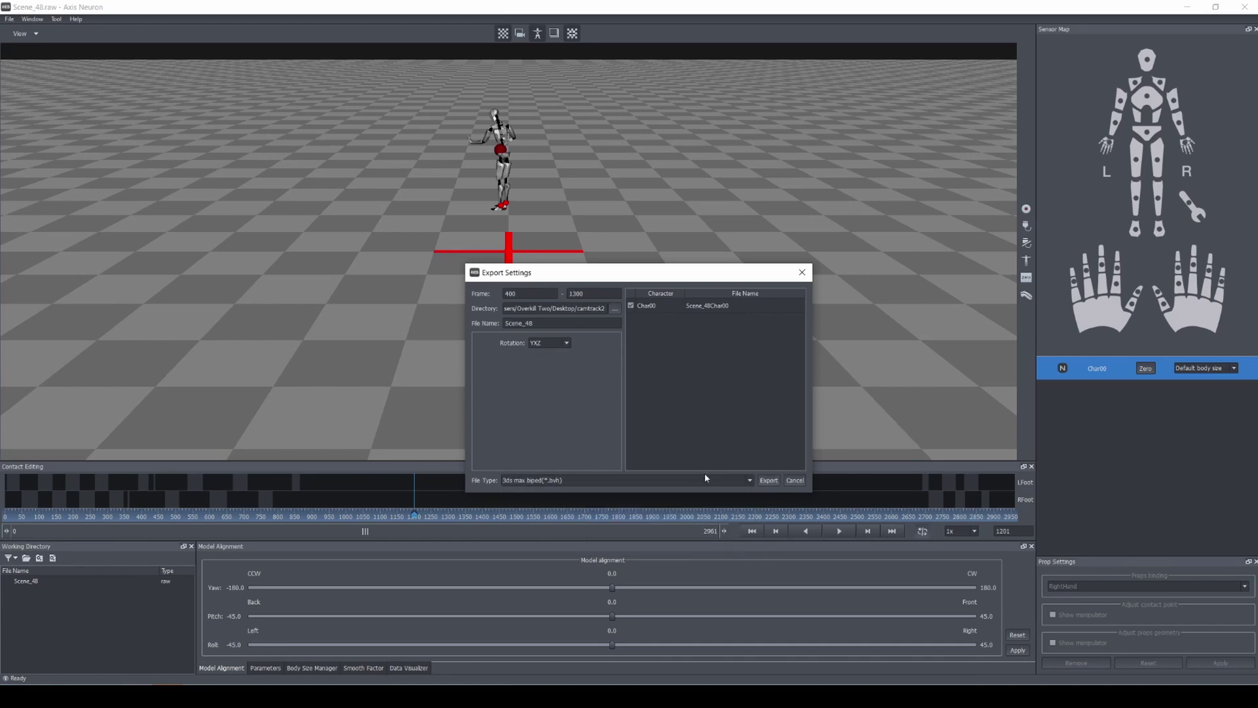
{"action": "left_click", "coordinate": [764, 481]}
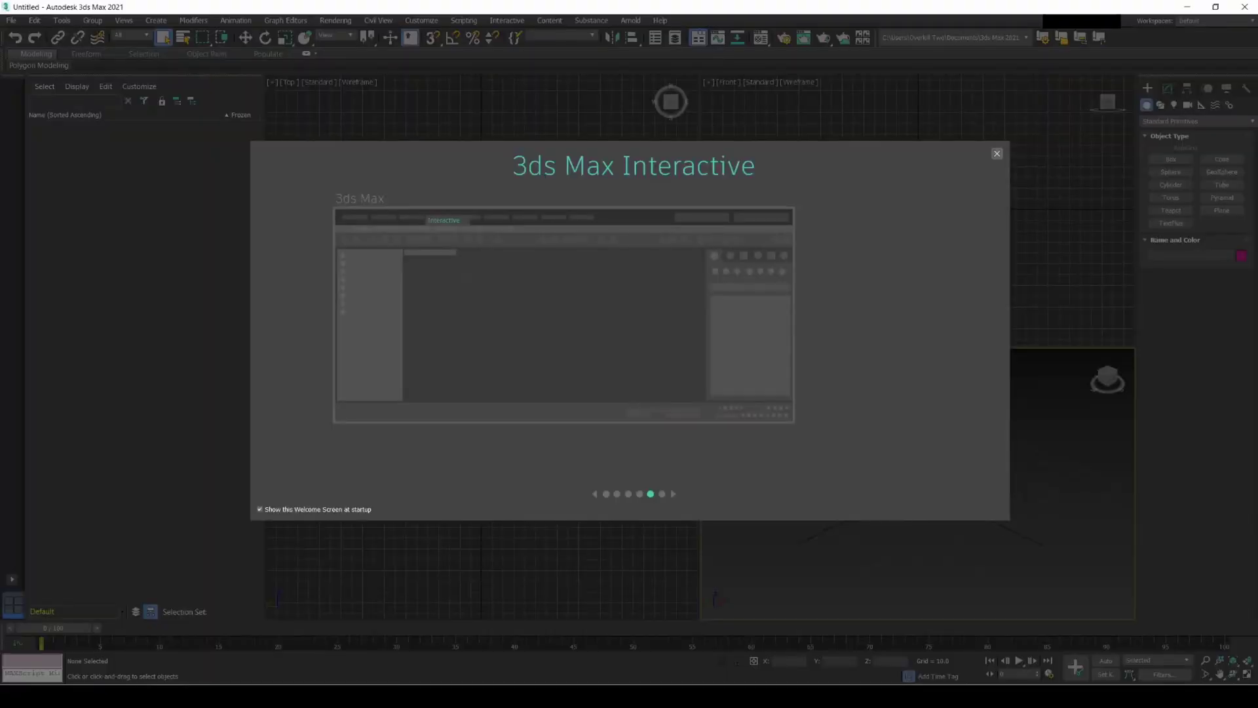
Step: Switch to 3ds Max, dismiss its welcome screen and create a biped about 45.6 units high at the grid's origin in the Perspective view
{"action": "left_click", "coordinate": [997, 155]}
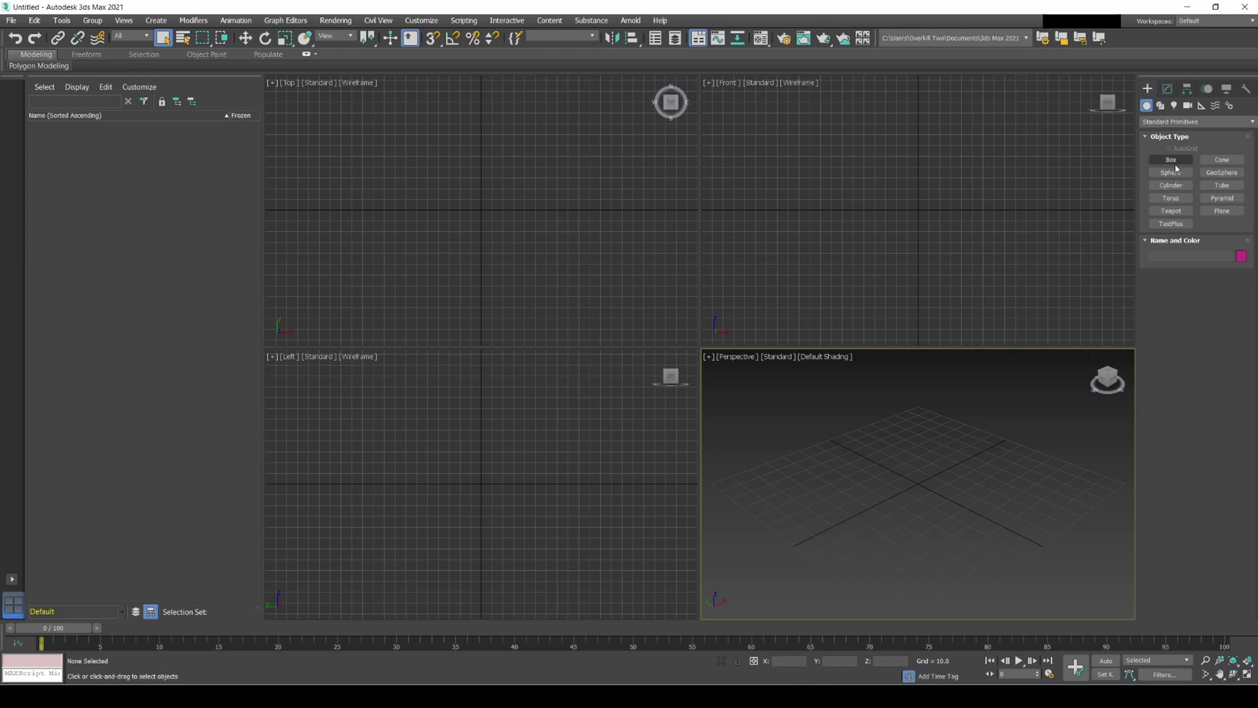
{"action": "left_click", "coordinate": [1203, 106]}
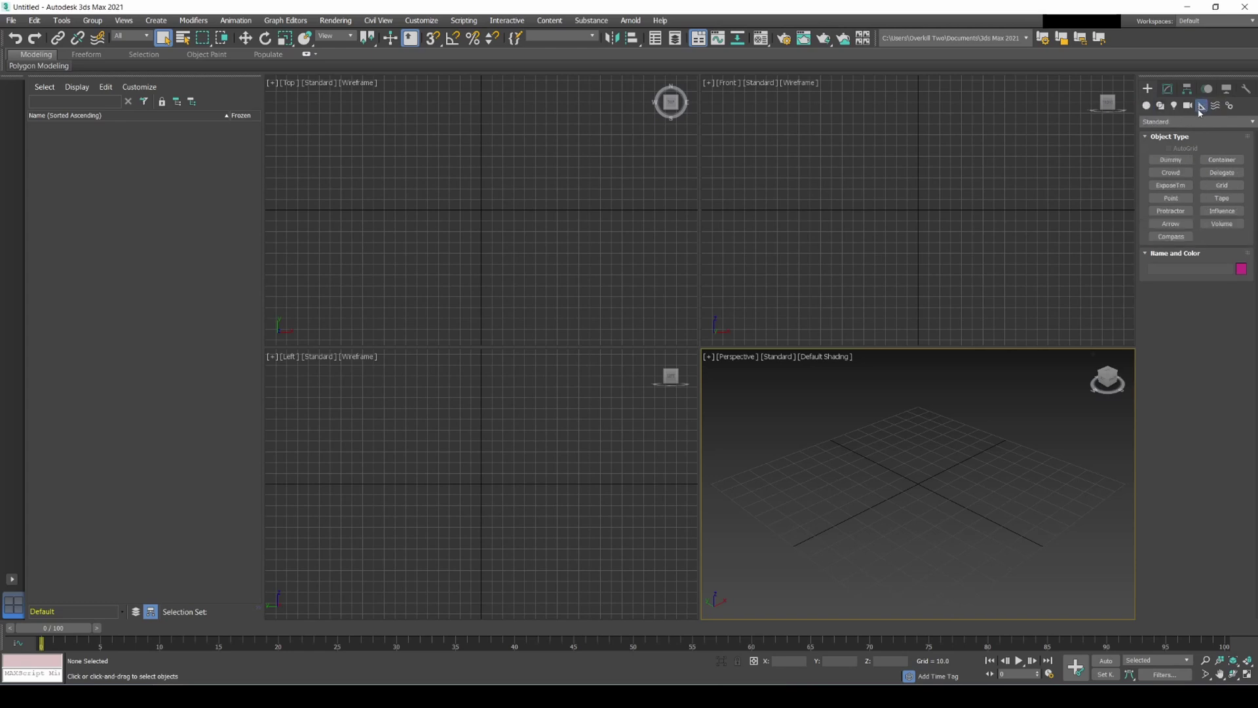
{"action": "left_click", "coordinate": [1229, 107]}
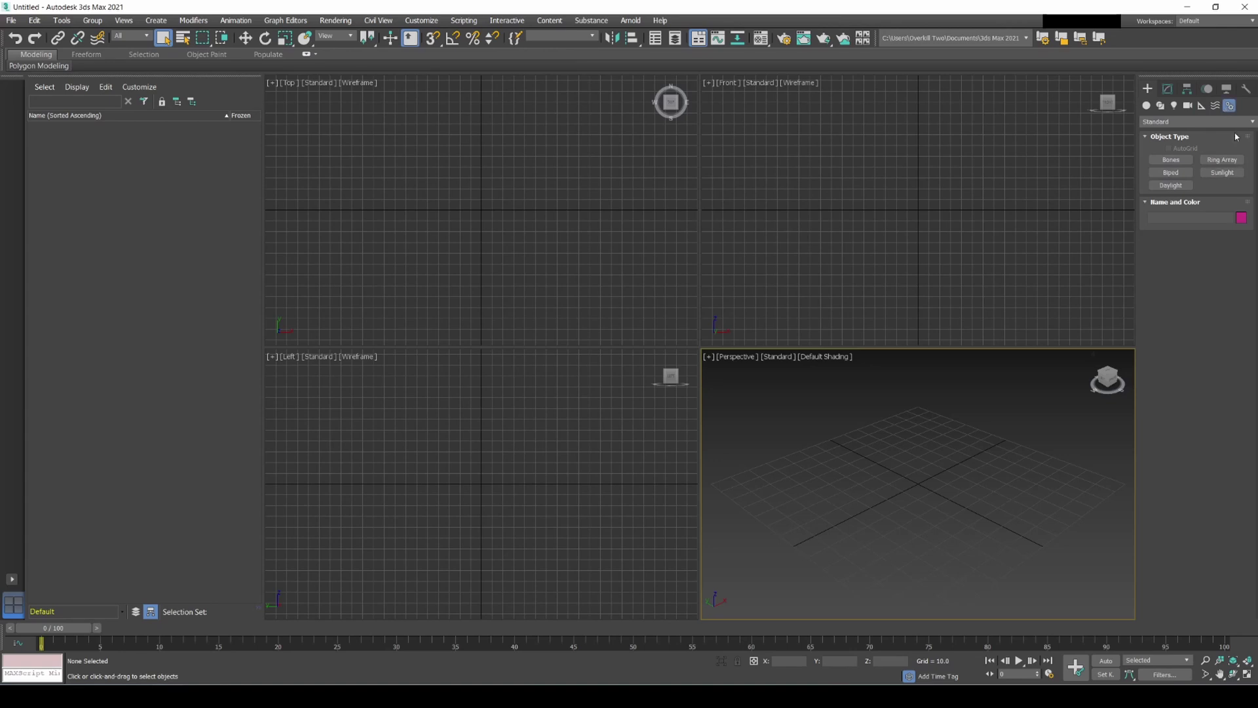
{"action": "left_click", "coordinate": [1172, 172]}
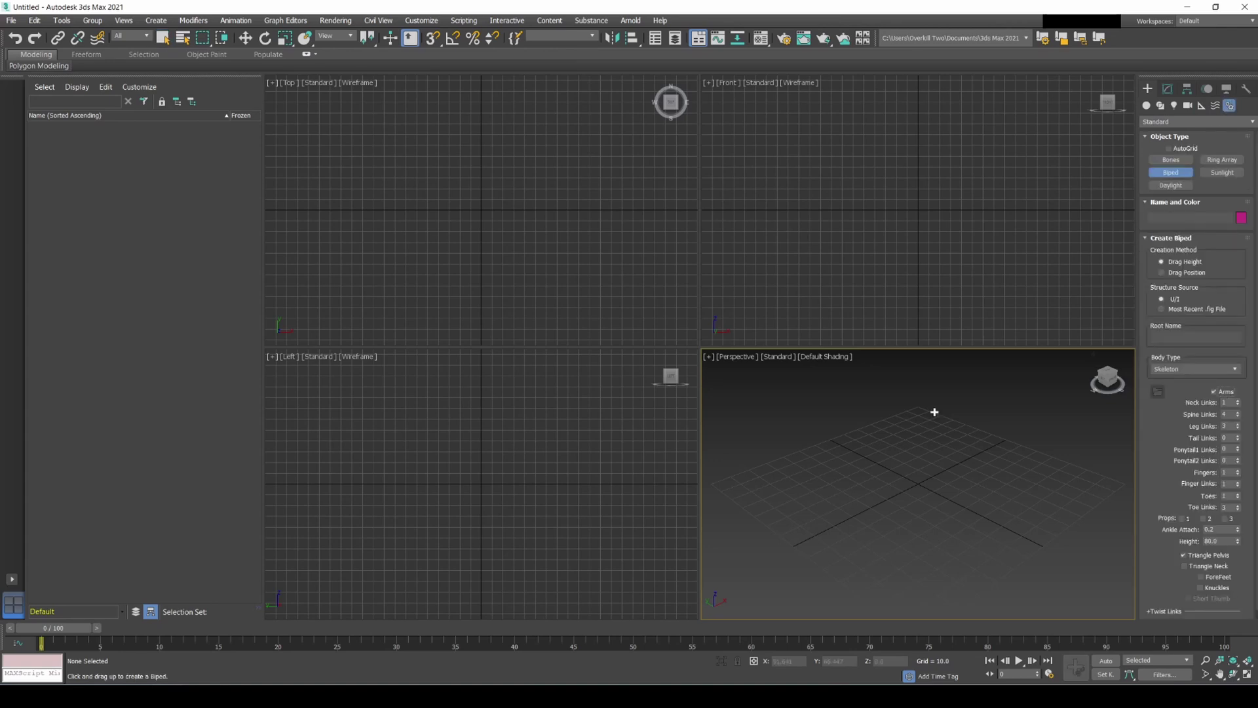
{"action": "left_click_drag", "start_coordinate": [914, 485], "coordinate": [914, 385]}
{"action": "scroll", "coordinate": [953, 445], "scroll_direction": "up", "scroll_amount": 2}
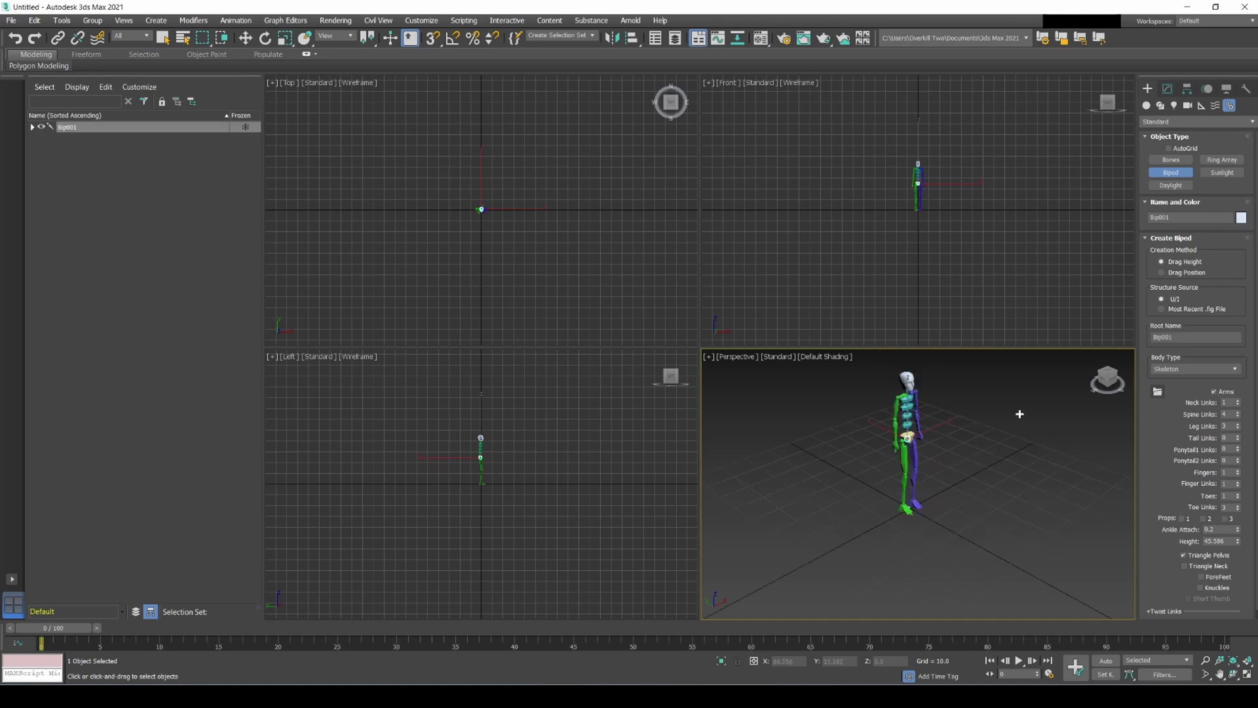
Step: Start loading a motion capture file onto the biped and browse to the camtrack2 folder on the Desktop
{"action": "left_click", "coordinate": [1208, 90]}
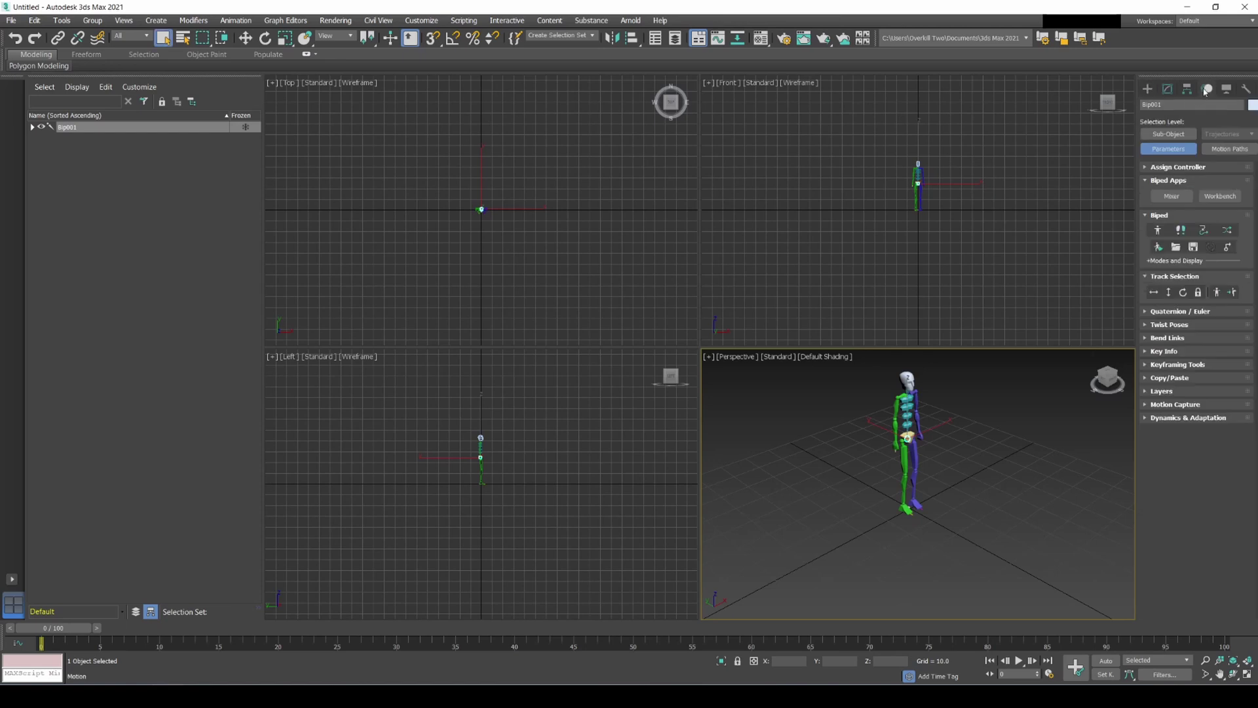
{"action": "left_click", "coordinate": [1144, 404]}
{"action": "left_click", "coordinate": [1155, 421]}
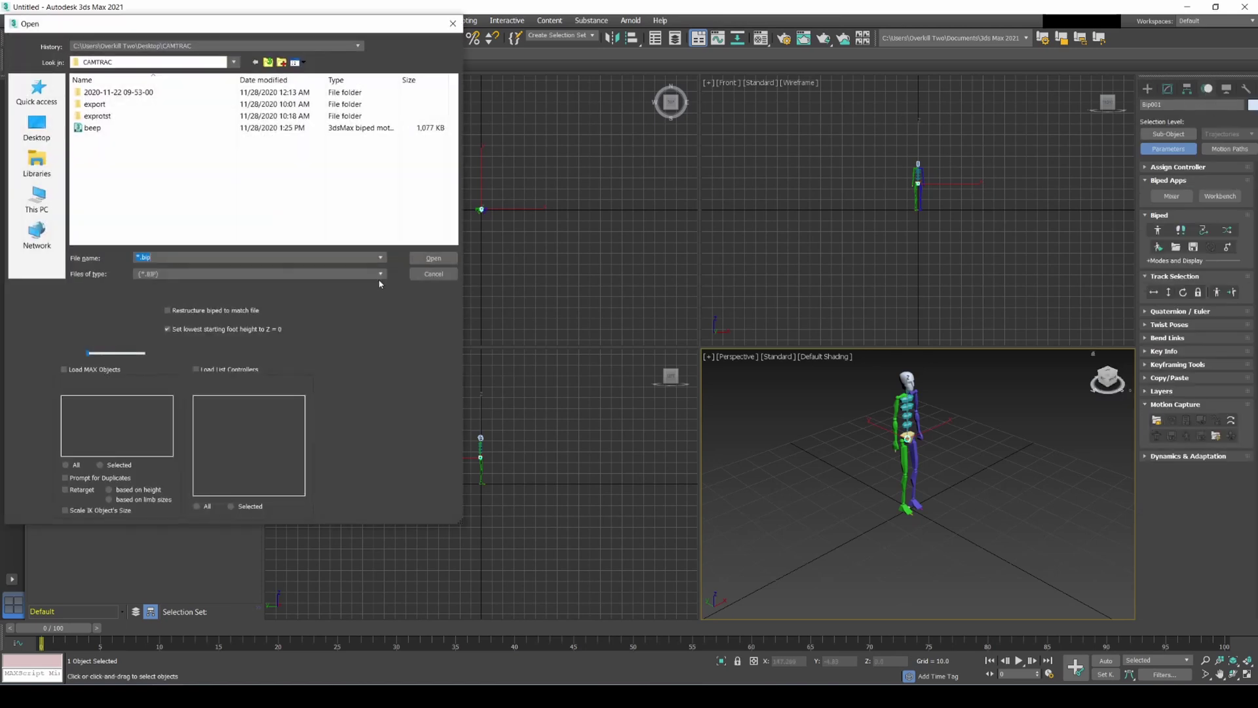
{"action": "left_click", "coordinate": [37, 126]}
{"action": "scroll", "coordinate": [230, 175], "scroll_direction": "down", "scroll_amount": 5}
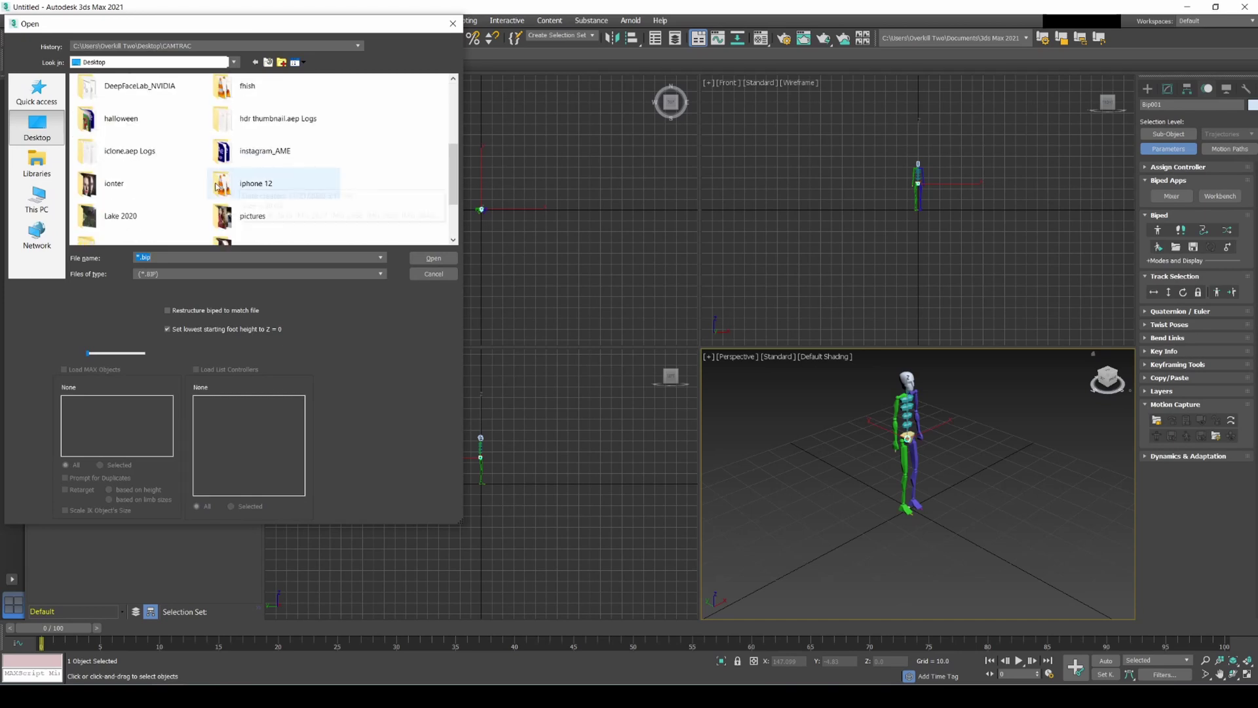
{"action": "scroll", "coordinate": [196, 185], "scroll_direction": "down", "scroll_amount": 1}
{"action": "scroll", "coordinate": [195, 177], "scroll_direction": "up", "scroll_amount": 2}
{"action": "double_click", "coordinate": [255, 141]}
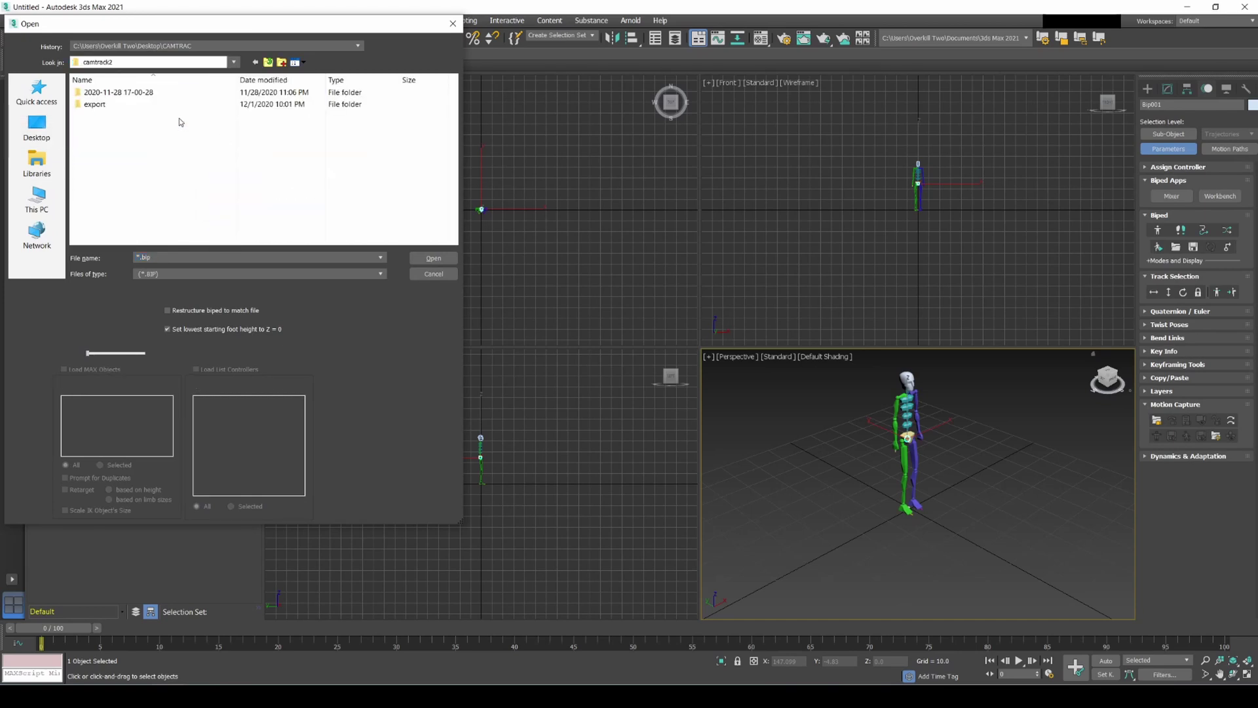
Step: Set the file type to BVH and import Scene_48Char00_biped.bvh, accepting the conversion parameters as they are
{"action": "left_click", "coordinate": [157, 274]}
{"action": "left_click", "coordinate": [158, 293]}
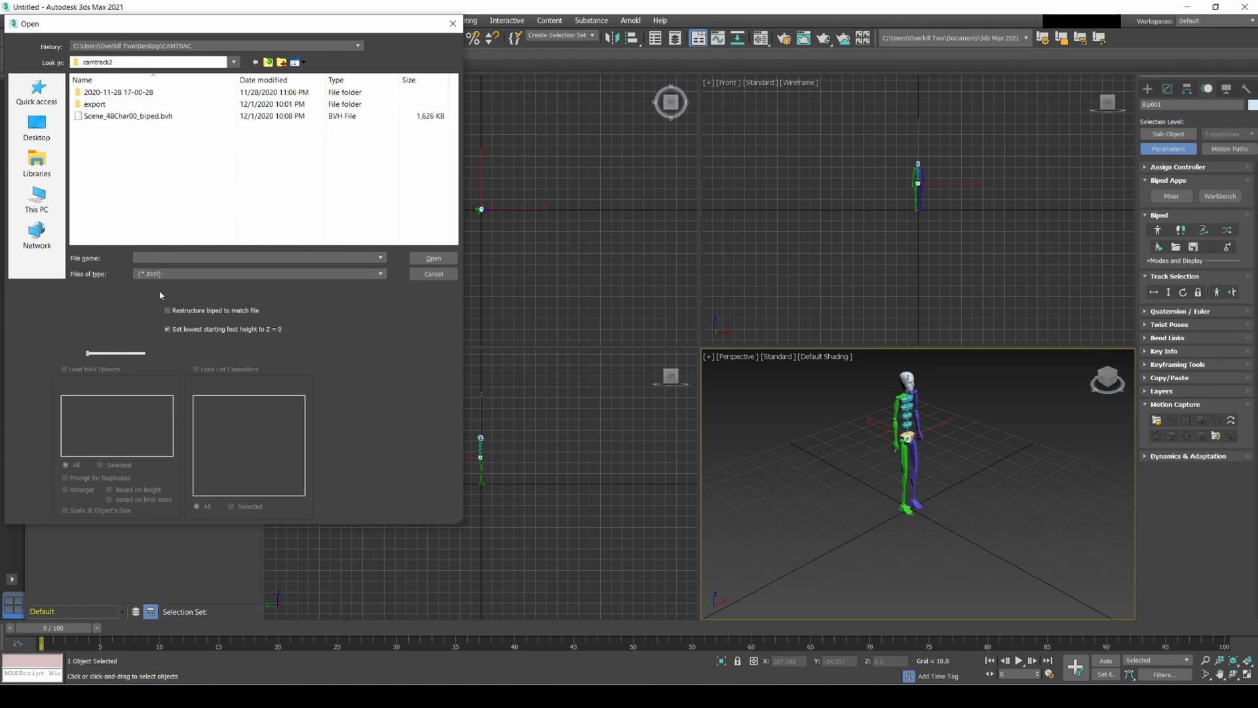
{"action": "double_click", "coordinate": [153, 118]}
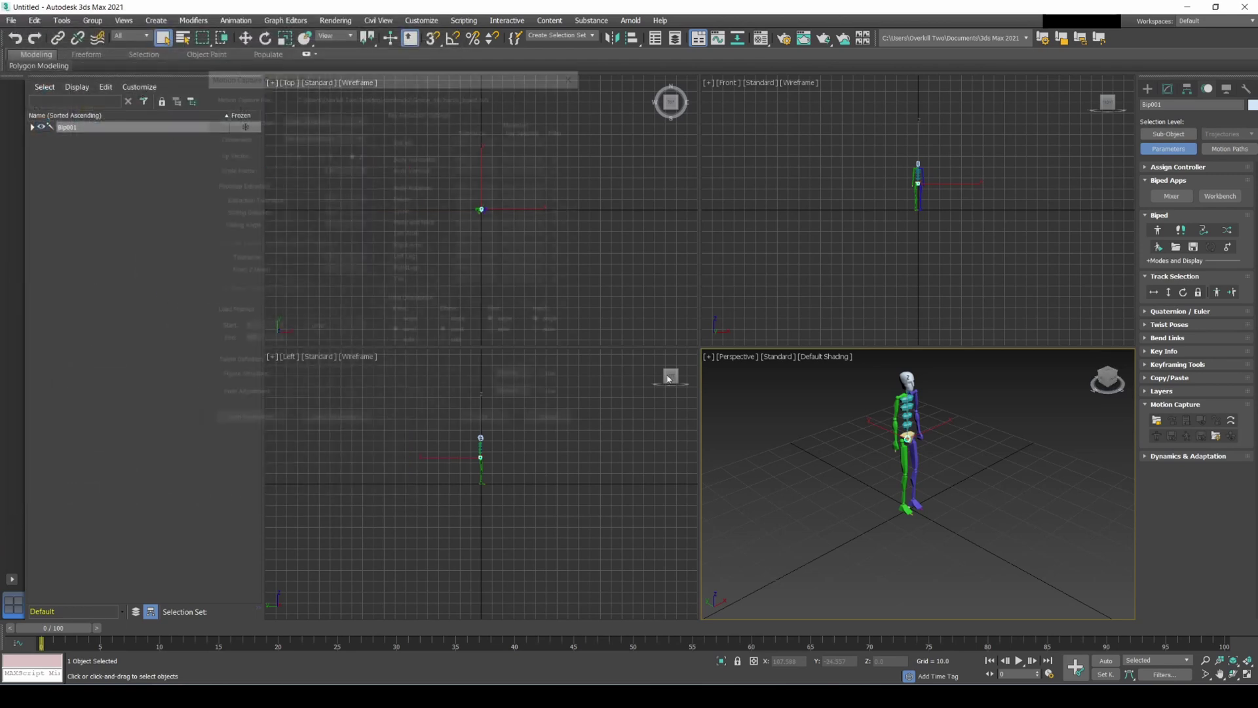
{"action": "left_click", "coordinate": [495, 425]}
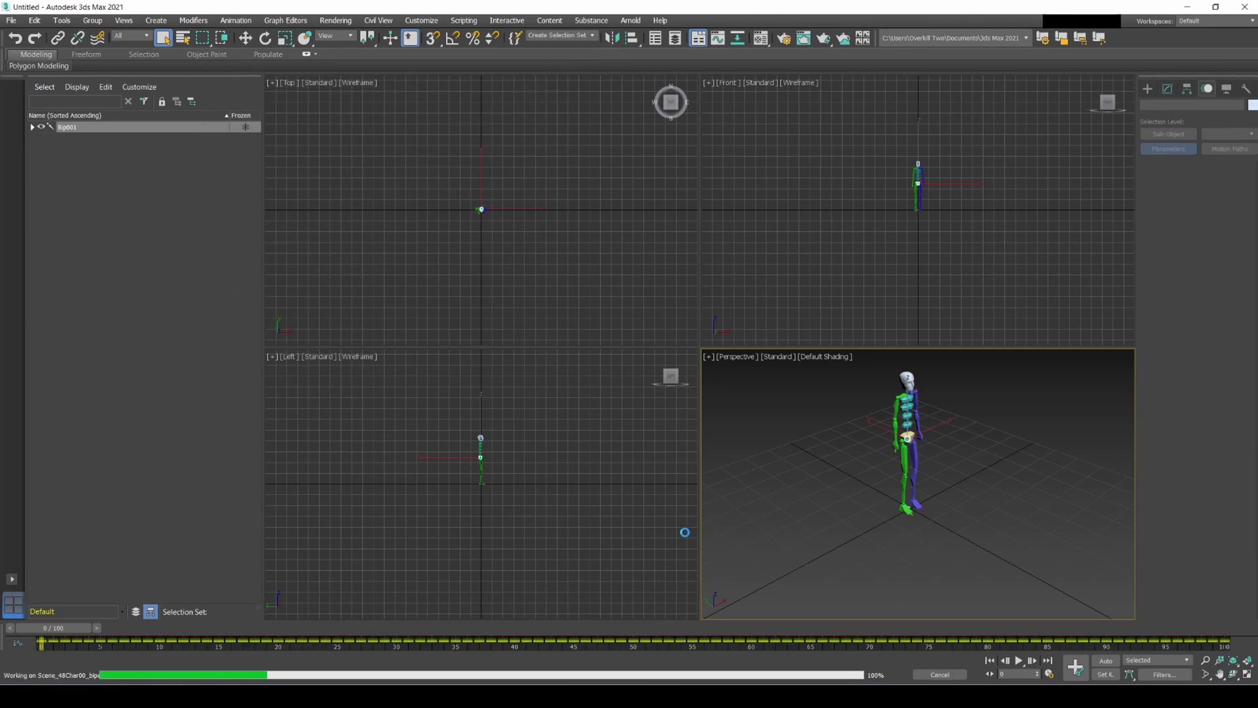
Step: Preview the biped's imported motion along the timeline and save it as the BIP file Scene_48Char00_biped in the Desktop's camtrack2 folder
{"action": "scroll", "coordinate": [860, 447], "scroll_direction": "down", "scroll_amount": 5}
{"action": "middle_click_drag", "start_coordinate": [869, 436], "coordinate": [869, 477]}
{"action": "scroll", "coordinate": [871, 478], "scroll_direction": "up", "scroll_amount": 3}
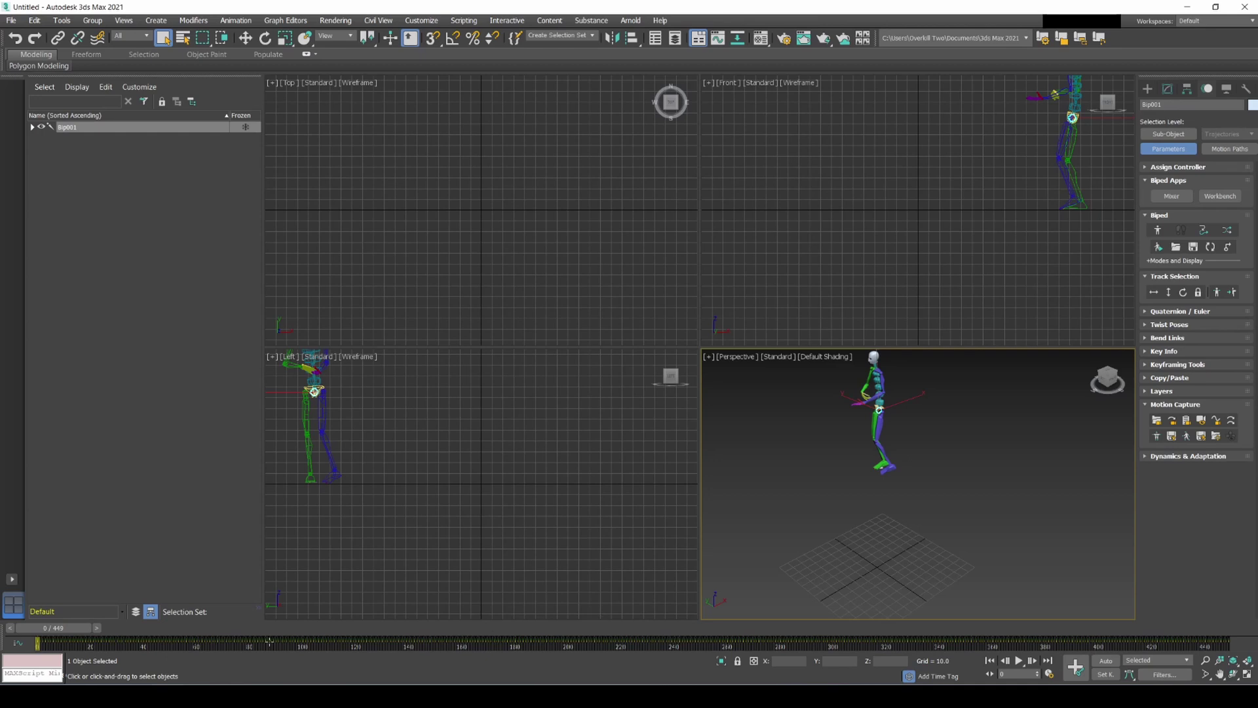
{"action": "mouse_move", "coordinate": [49, 631]}
{"action": "left_mouse_down"}
{"action": "mouse_move", "coordinate": [410, 644]}
{"action": "mouse_move", "coordinate": [53, 631]}
{"action": "left_mouse_up"}
{"action": "left_click_drag", "start_coordinate": [72, 633], "coordinate": [379, 568]}
{"action": "left_click", "coordinate": [1192, 252]}
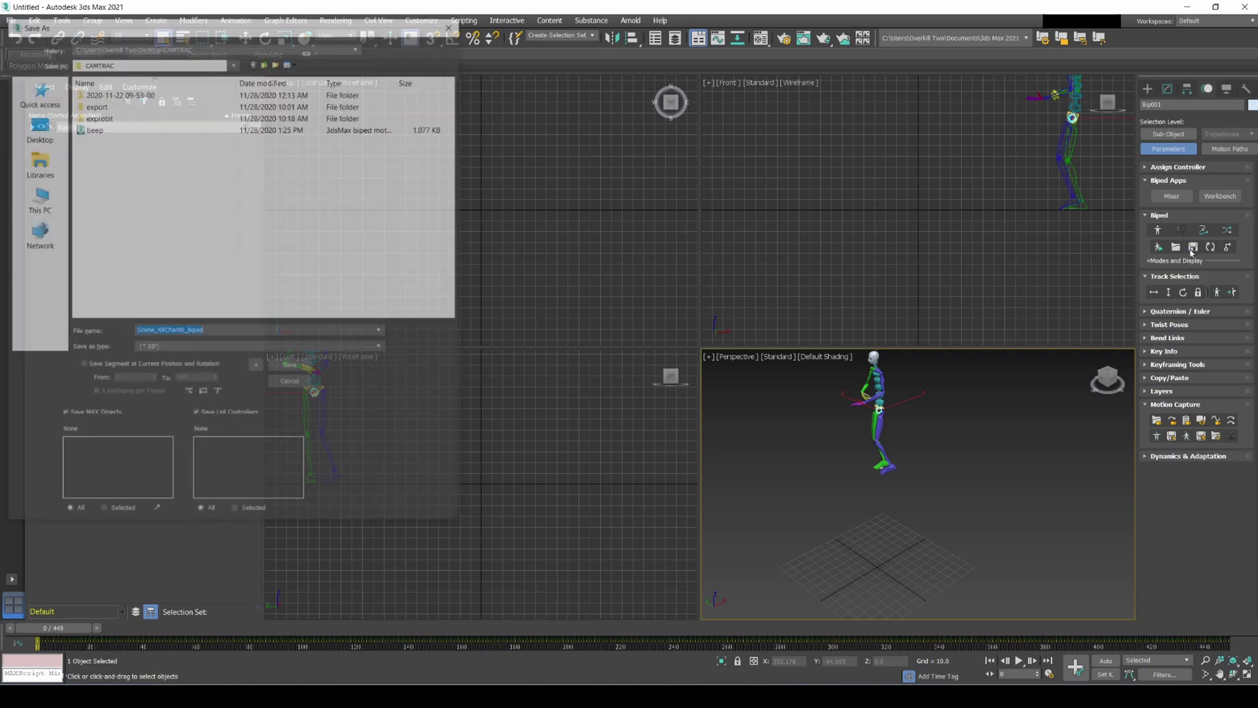
{"action": "left_click", "coordinate": [36, 125]}
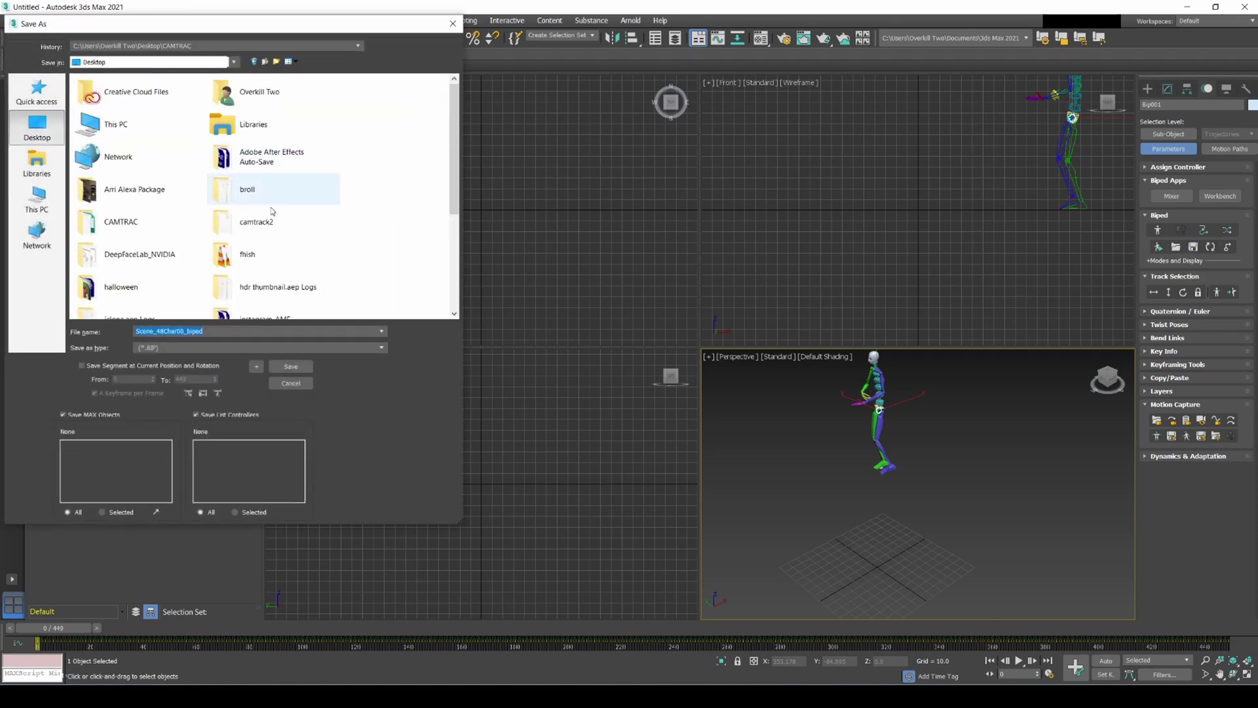
{"action": "double_click", "coordinate": [266, 222]}
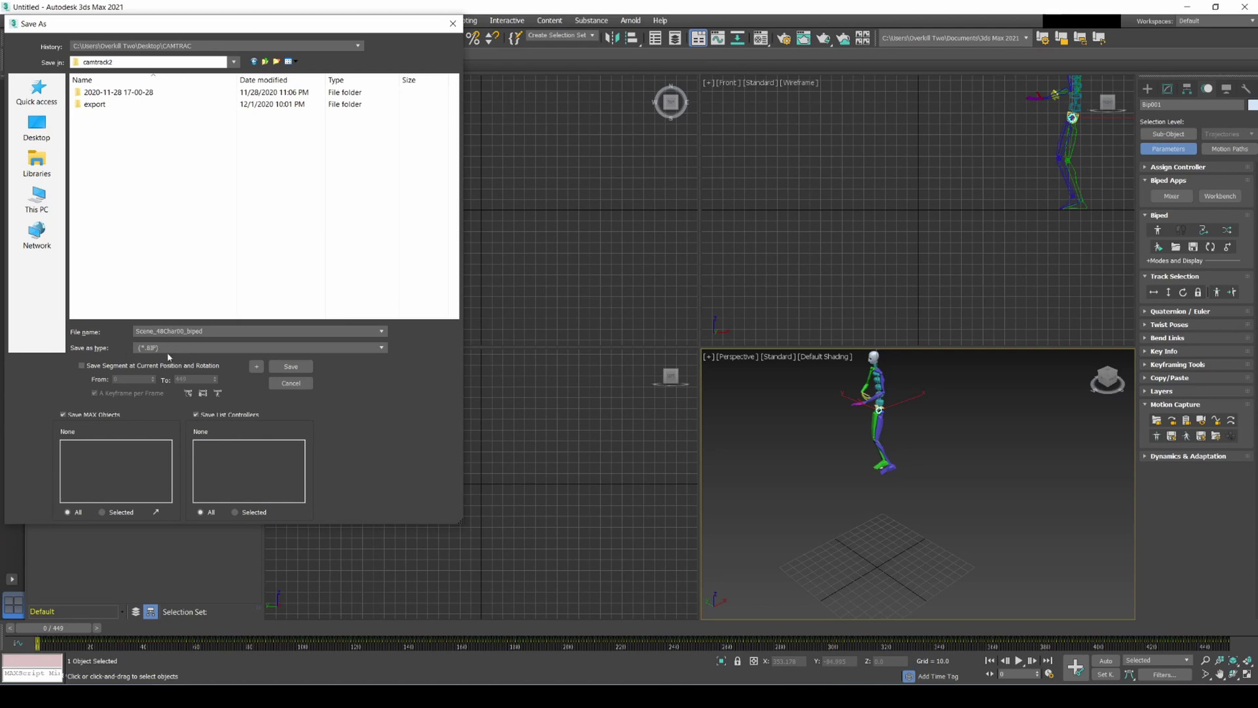
{"action": "left_click", "coordinate": [291, 366]}
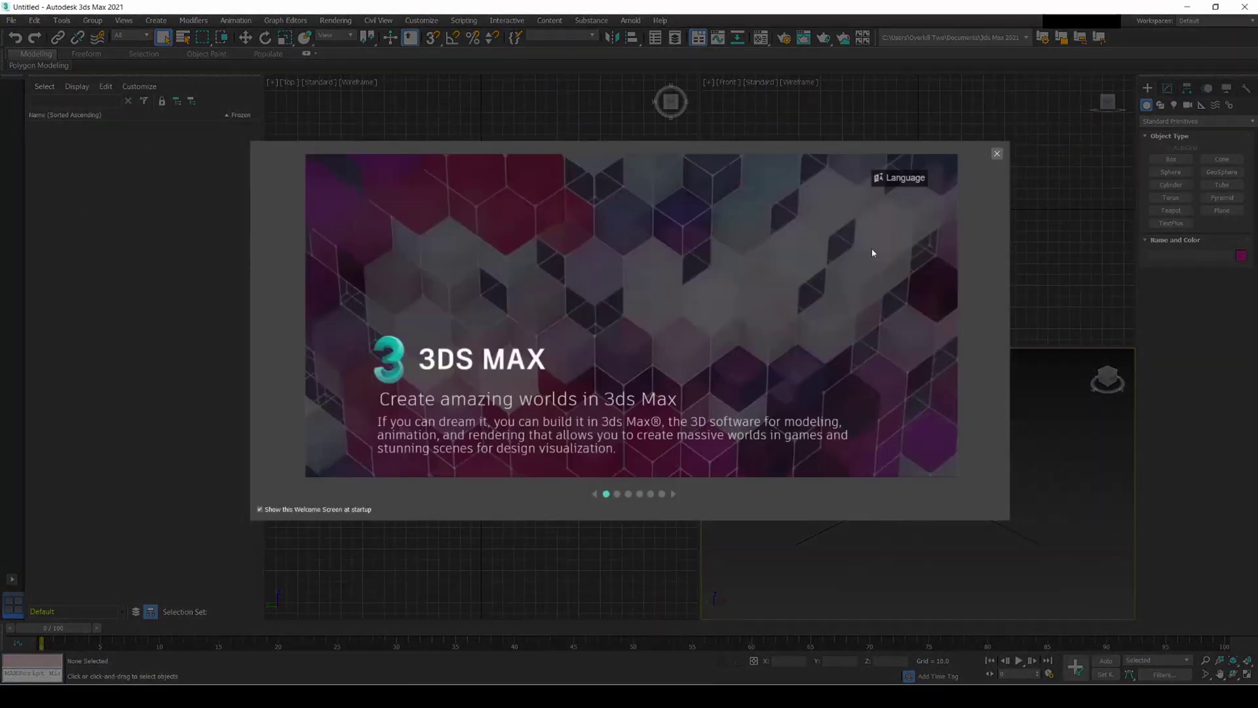
Step: Dismiss the 3ds Max welcome screen, and delete the default camera from the new scene in Blender
{"action": "left_click", "coordinate": [997, 155]}
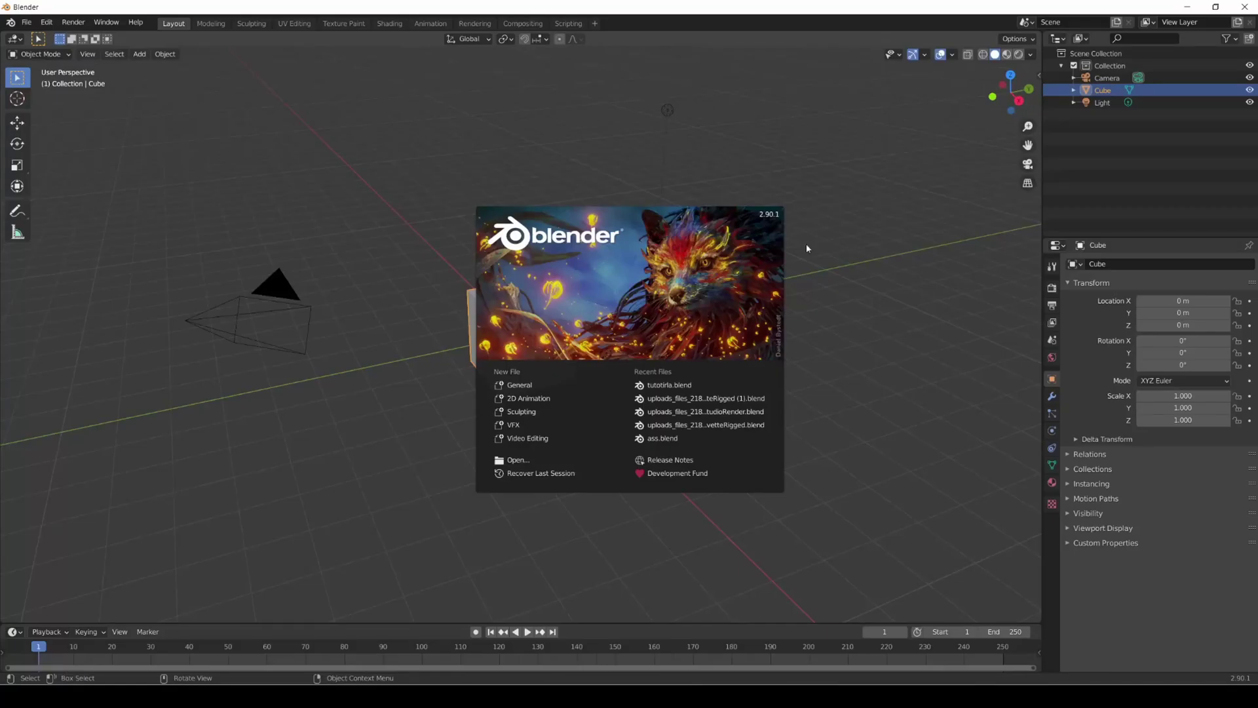
{"action": "left_click", "coordinate": [806, 245]}
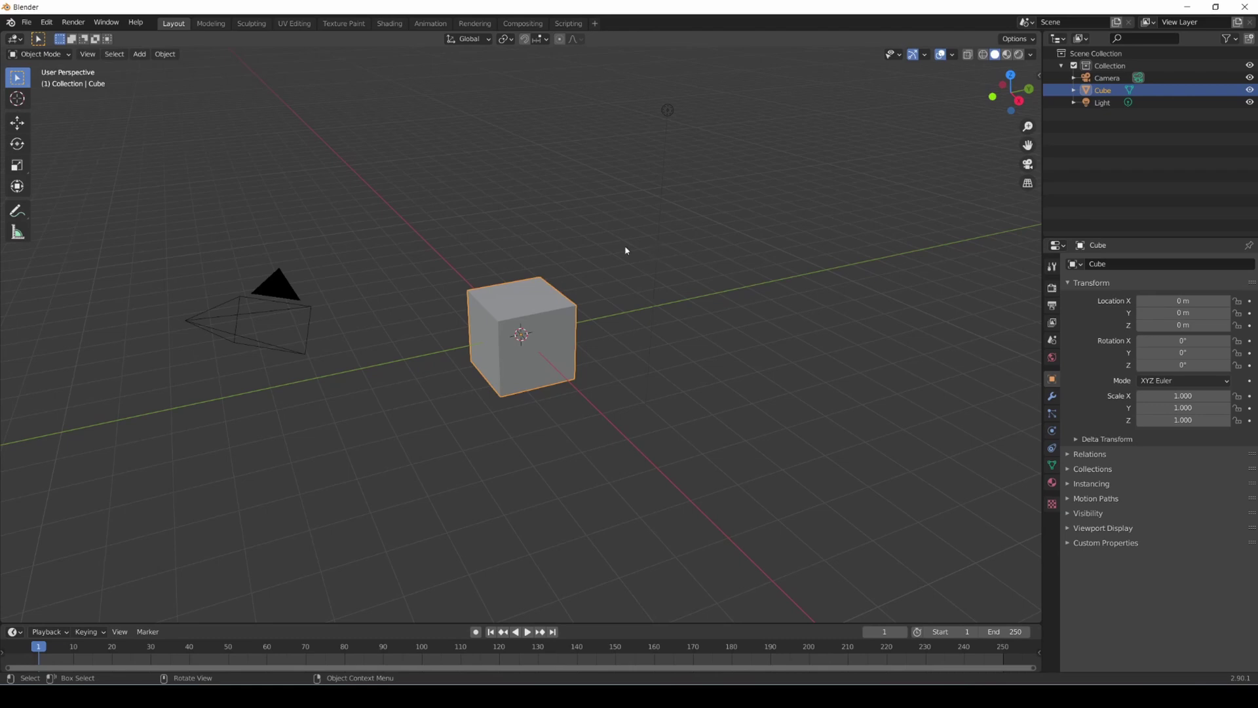
{"action": "left_click", "coordinate": [285, 288]}
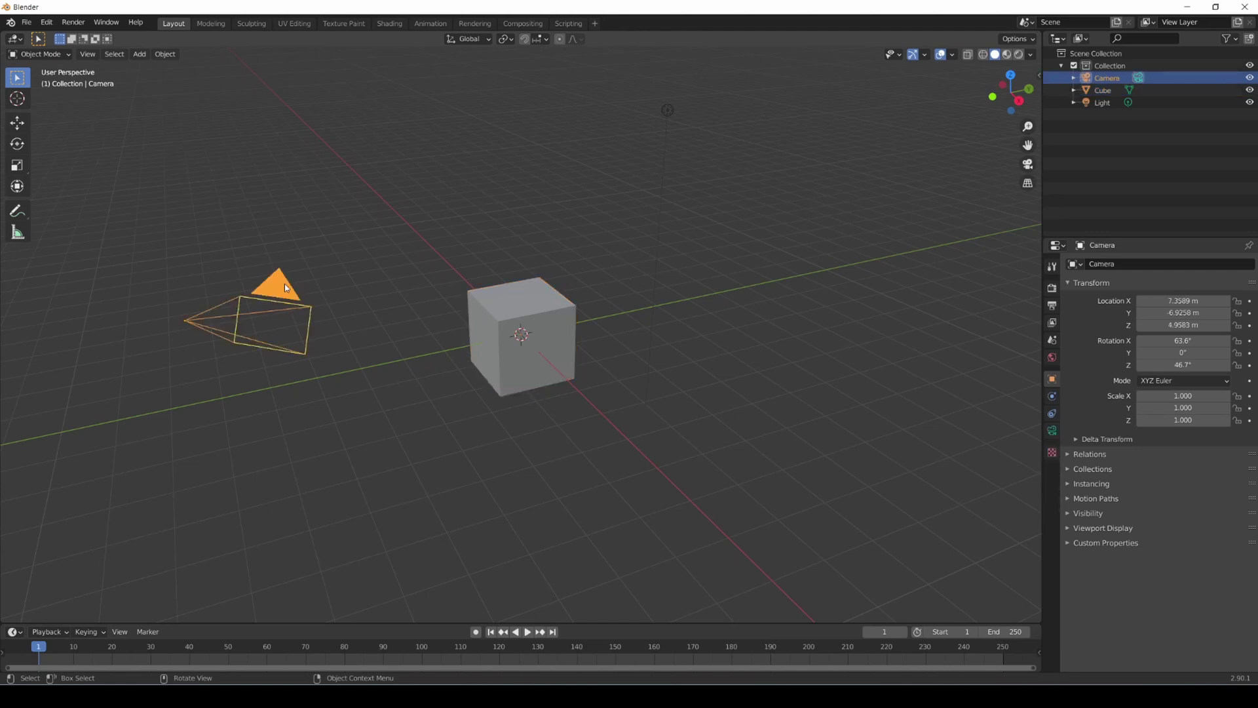
{"action": "key", "text": "Delete"}
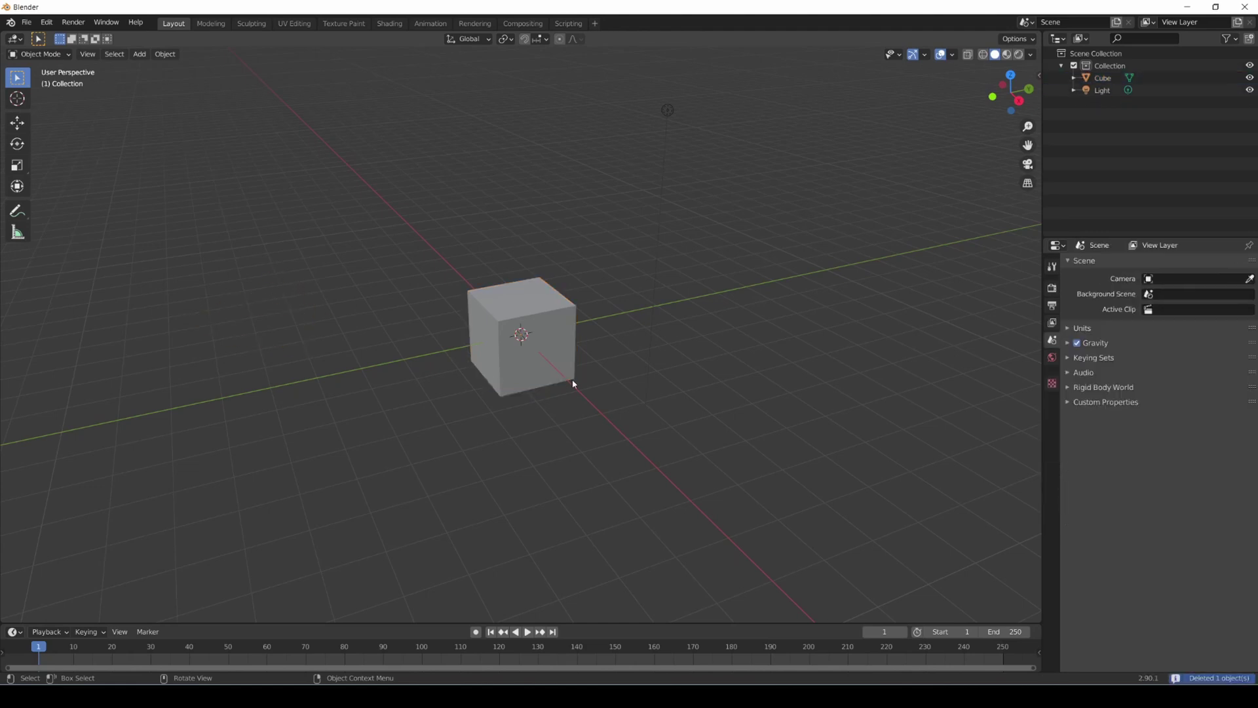
{"action": "left_click", "coordinate": [26, 22]}
{"action": "mouse_move", "coordinate": [63, 195]}
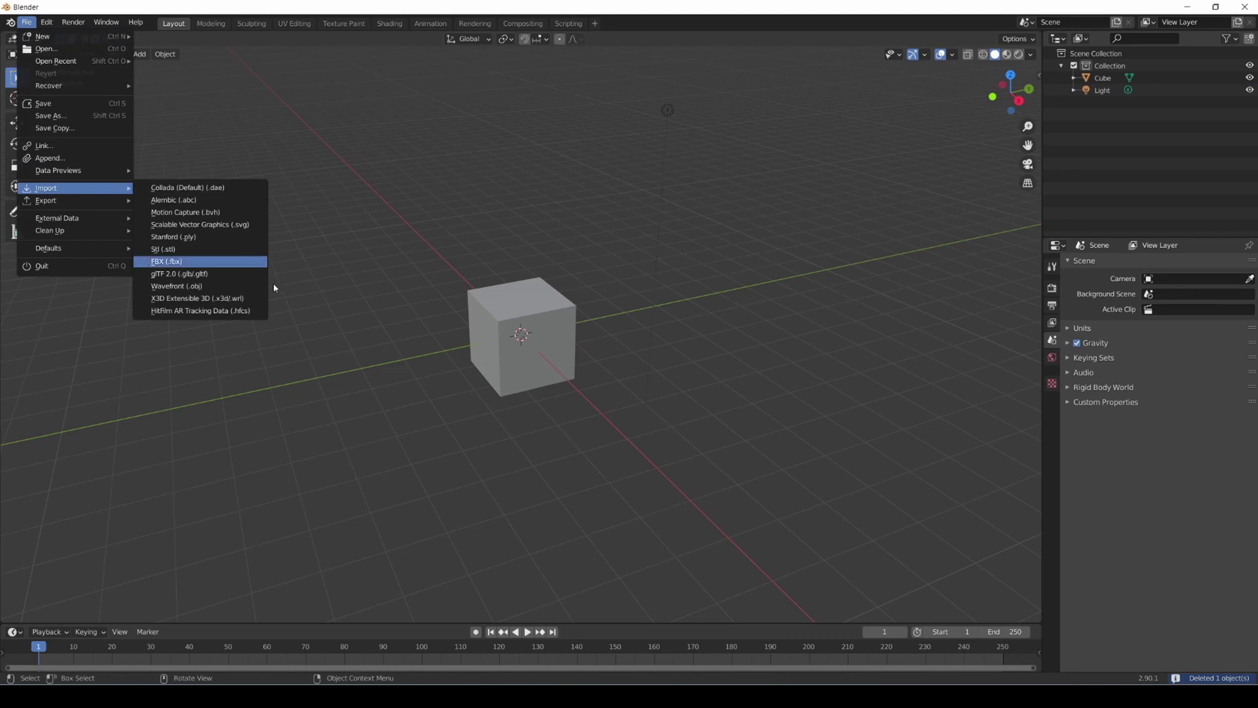
{"action": "left_click", "coordinate": [249, 313]}
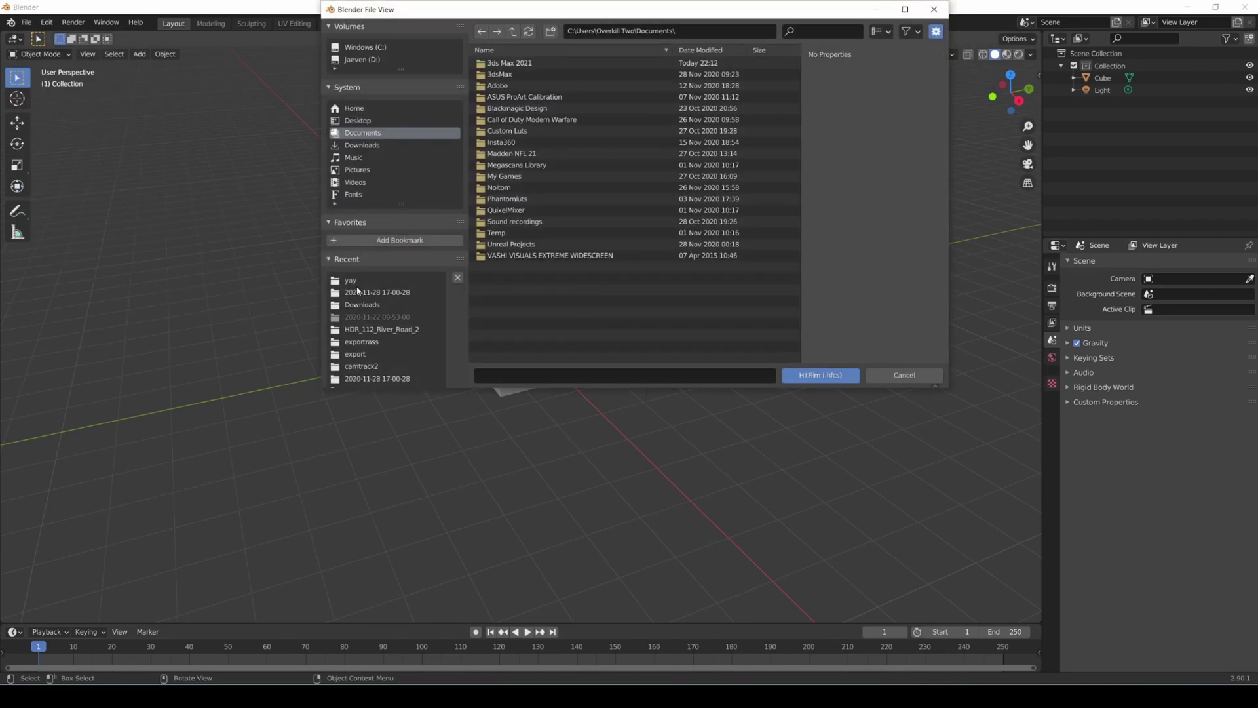
{"action": "left_click", "coordinate": [359, 121]}
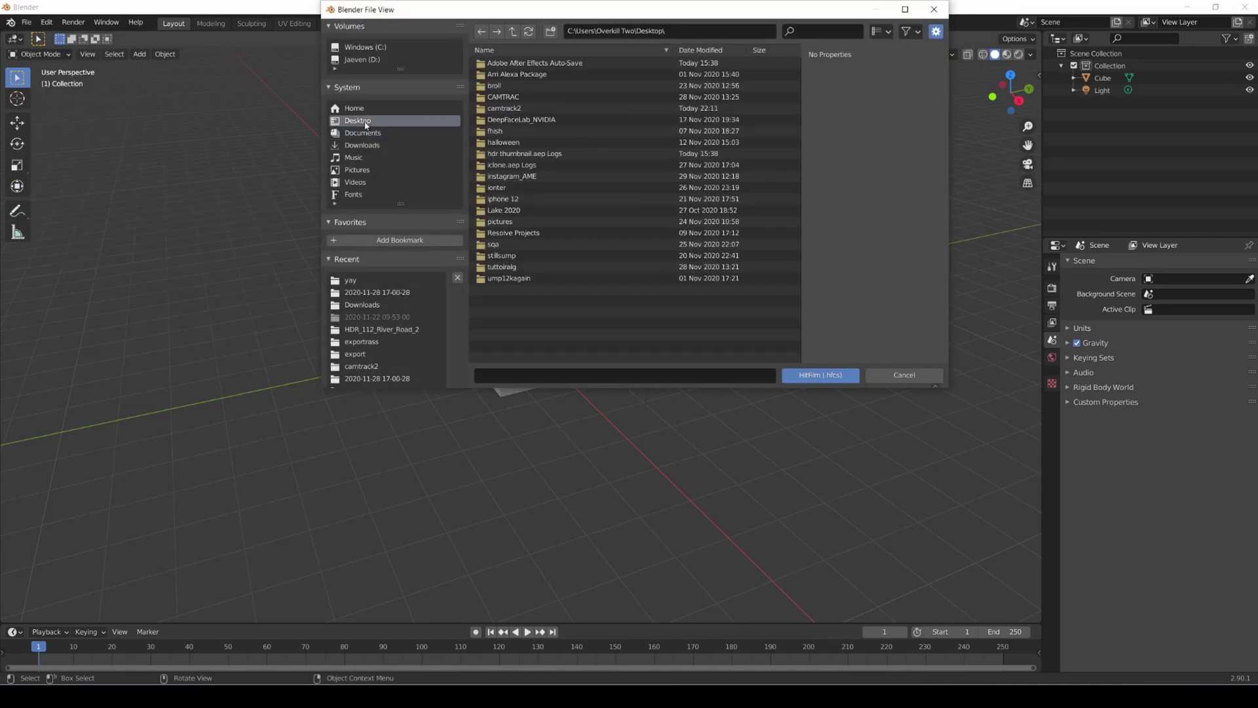
{"action": "left_click", "coordinate": [525, 110]}
{"action": "double_click", "coordinate": [526, 110]}
{"action": "left_click", "coordinate": [525, 63]}
{"action": "double_click", "coordinate": [548, 65]}
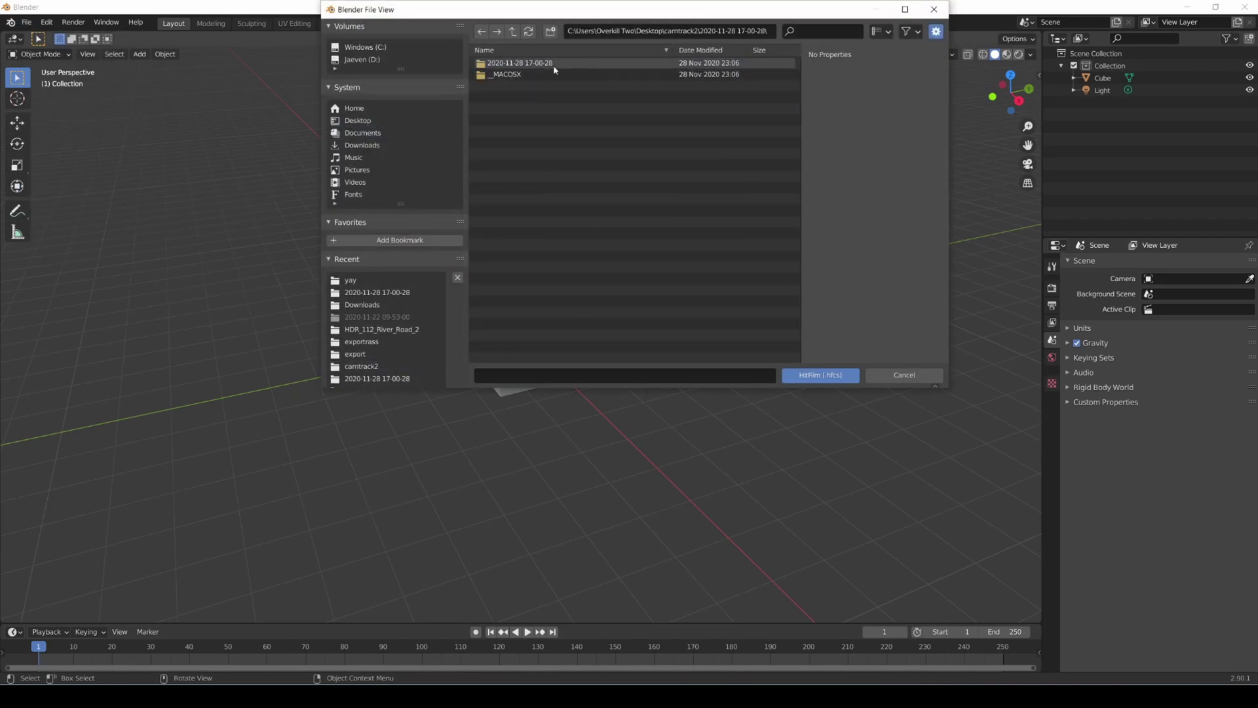
{"action": "left_click", "coordinate": [549, 65]}
{"action": "double_click", "coordinate": [549, 65]}
{"action": "double_click", "coordinate": [548, 63]}
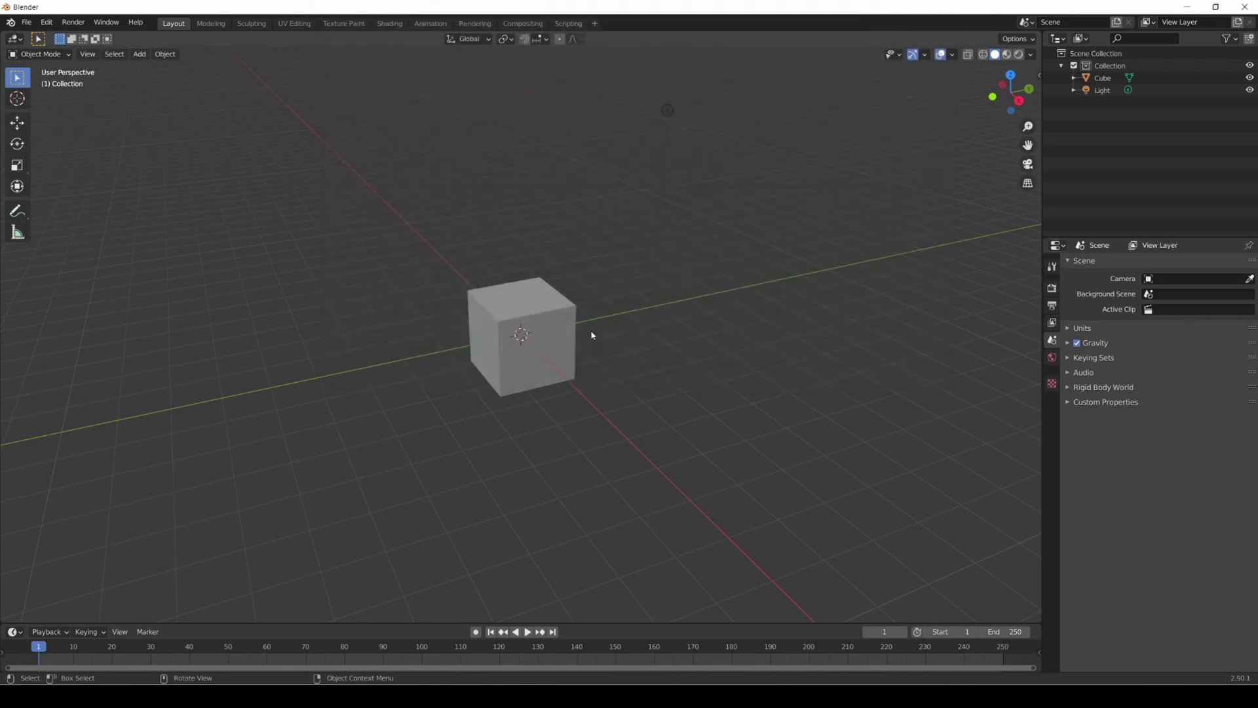
Step: View the scene through the active AR camera and scrub the timeline to check the tracked movement
{"action": "left_click", "coordinate": [87, 54]}
{"action": "mouse_move", "coordinate": [134, 178]}
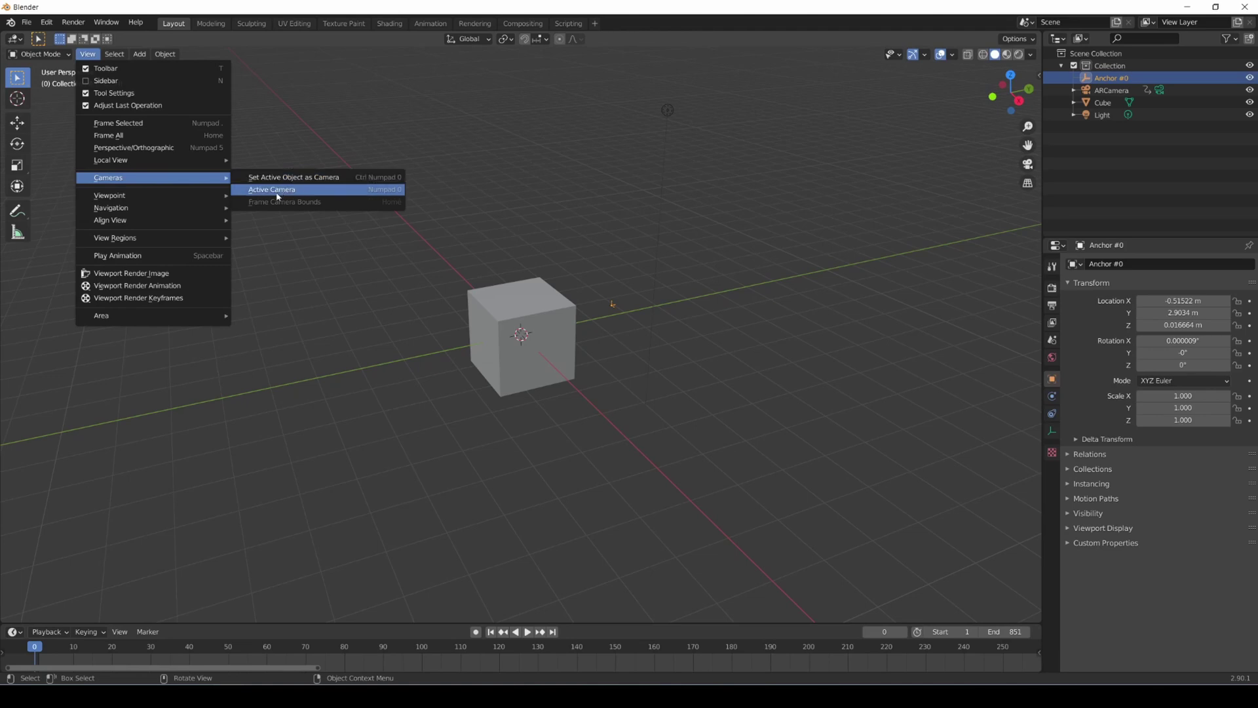
{"action": "left_click", "coordinate": [268, 189]}
{"action": "mouse_move", "coordinate": [37, 647]}
{"action": "left_mouse_down"}
{"action": "mouse_move", "coordinate": [761, 650]}
{"action": "mouse_move", "coordinate": [34, 649]}
{"action": "mouse_move", "coordinate": [1003, 629]}
{"action": "mouse_move", "coordinate": [35, 623]}
{"action": "left_mouse_up"}
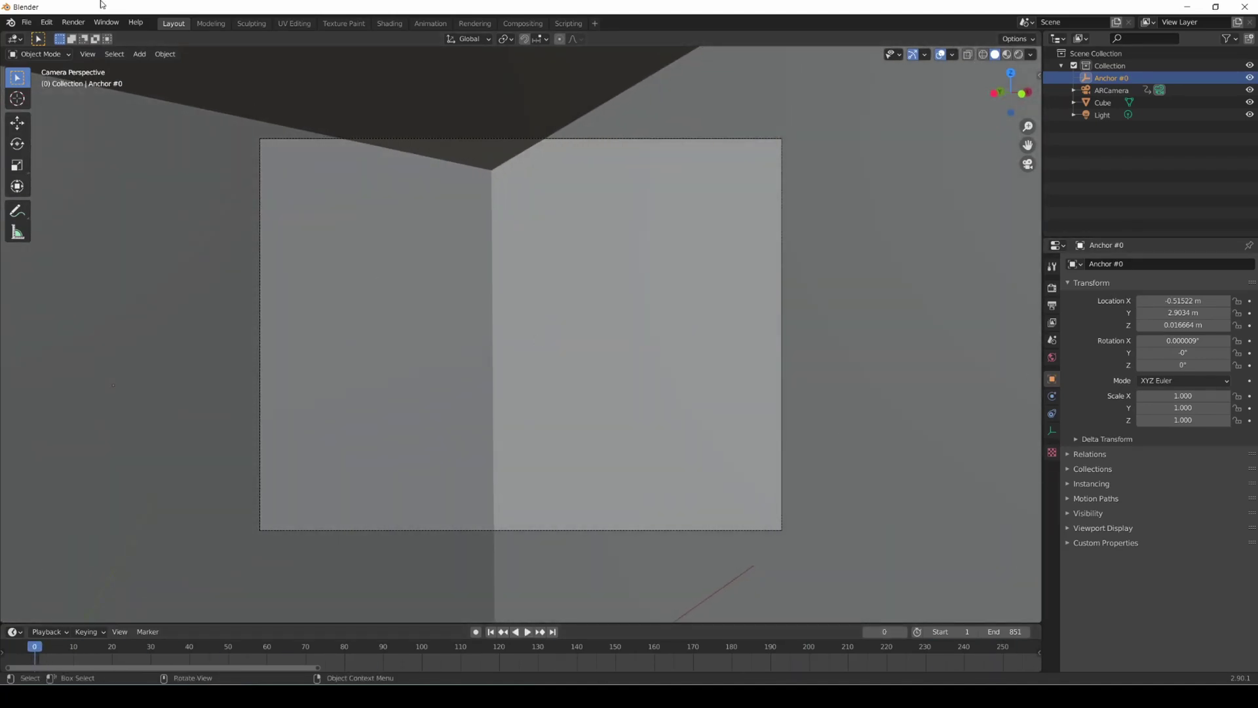
Step: Export the scene as an Alembic file named camera into the Desktop's camtrack2 folder
{"action": "left_click", "coordinate": [34, 25]}
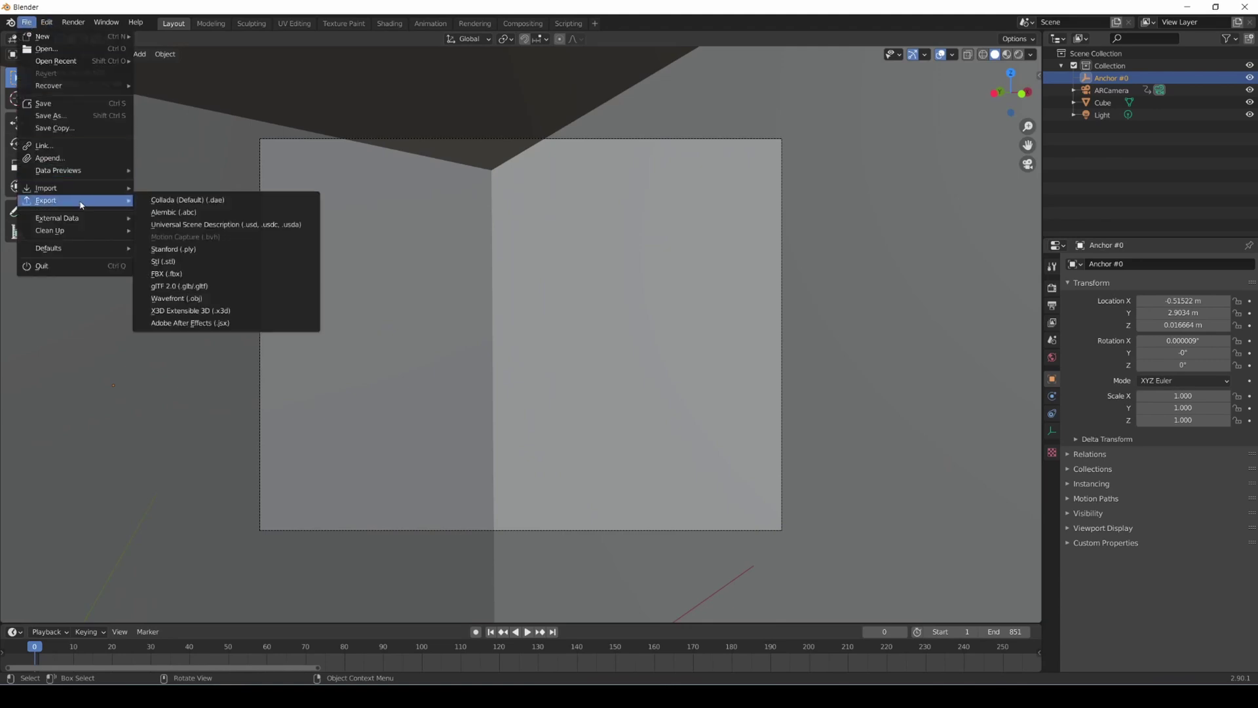
{"action": "left_click", "coordinate": [203, 215]}
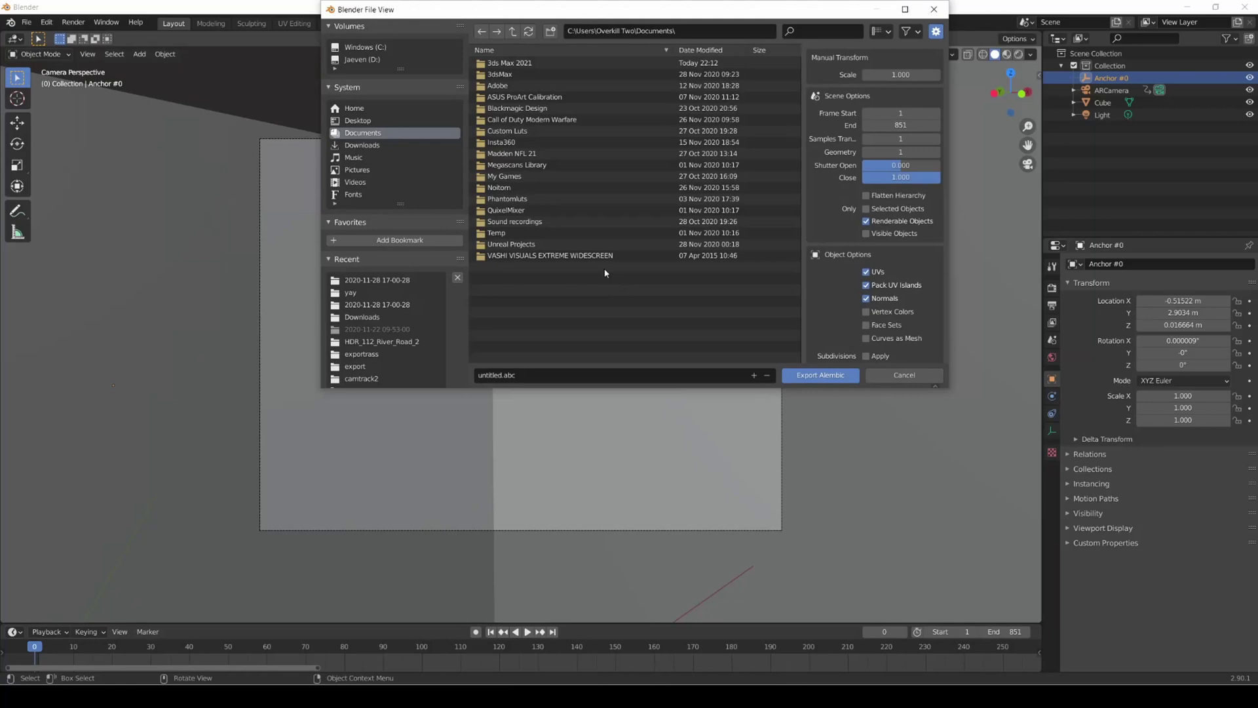
{"action": "left_click", "coordinate": [359, 123]}
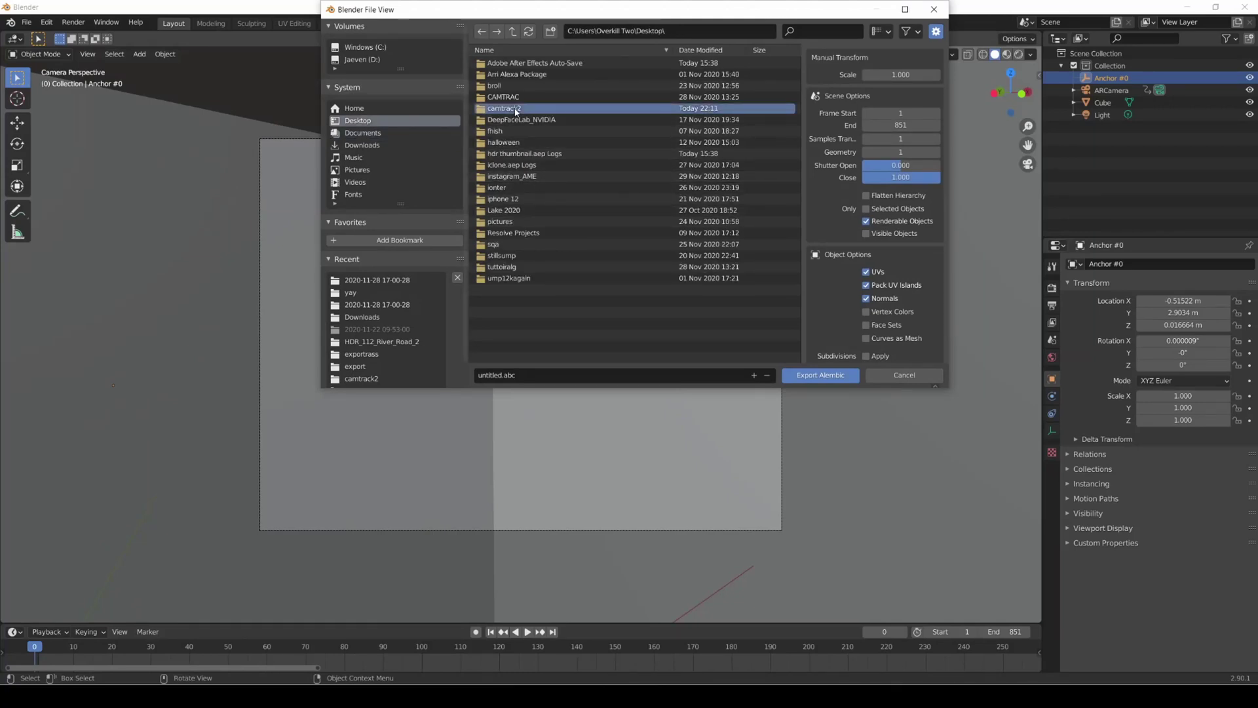
{"action": "left_click", "coordinate": [518, 113]}
{"action": "left_click", "coordinate": [545, 378]}
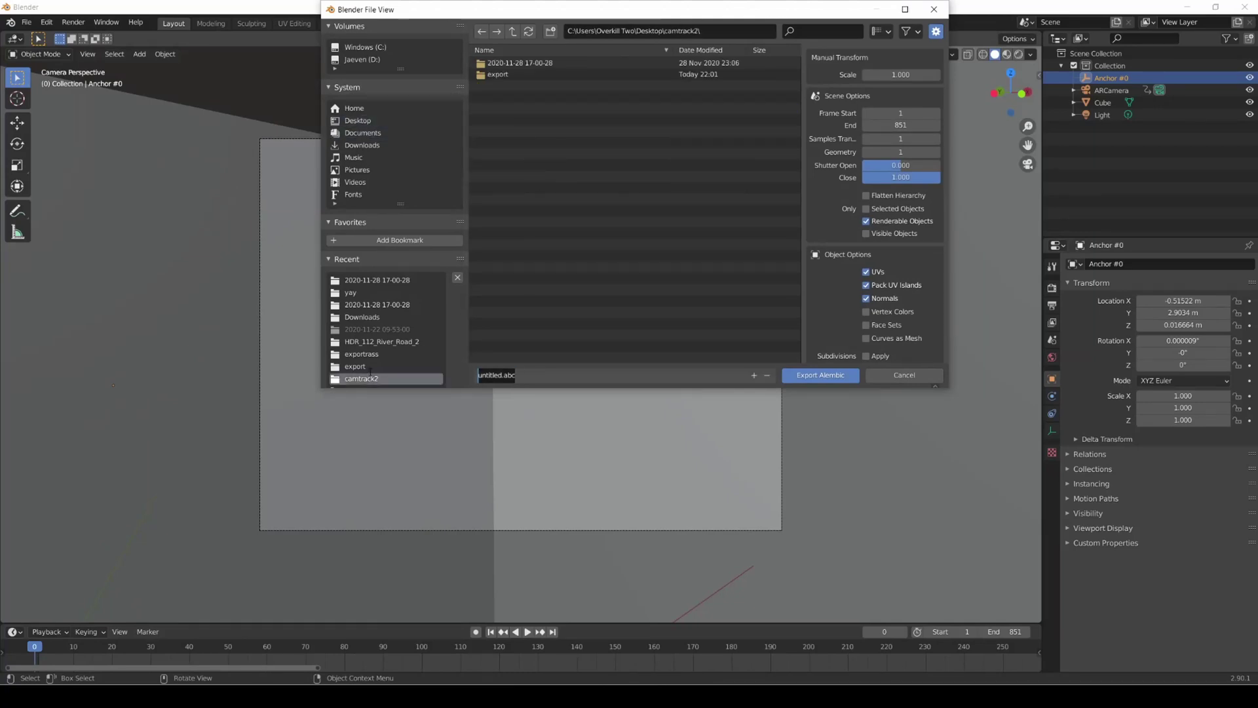
{"action": "type", "text": "camera"}
{"action": "left_click", "coordinate": [830, 376]}
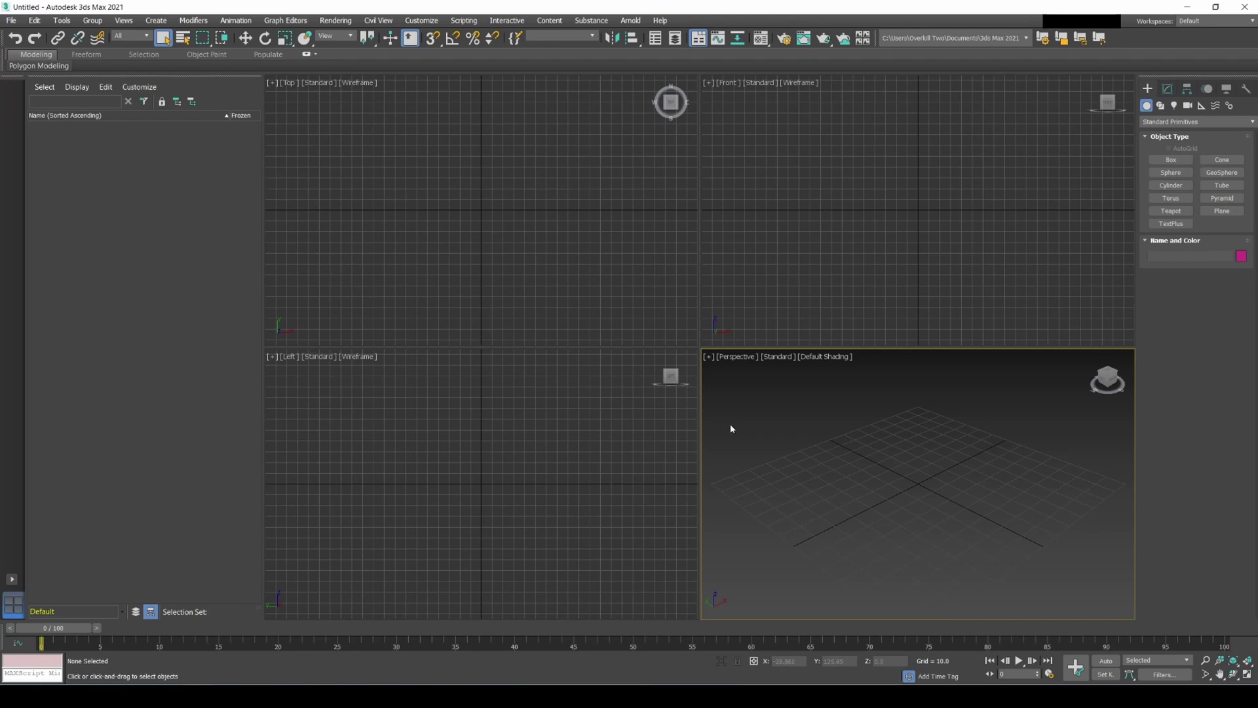
Step: Switch to 3ds Max, open the Robot_3dsmax2016.max scene and dismiss the Scene Converter without converting
{"action": "left_click", "coordinate": [11, 21]}
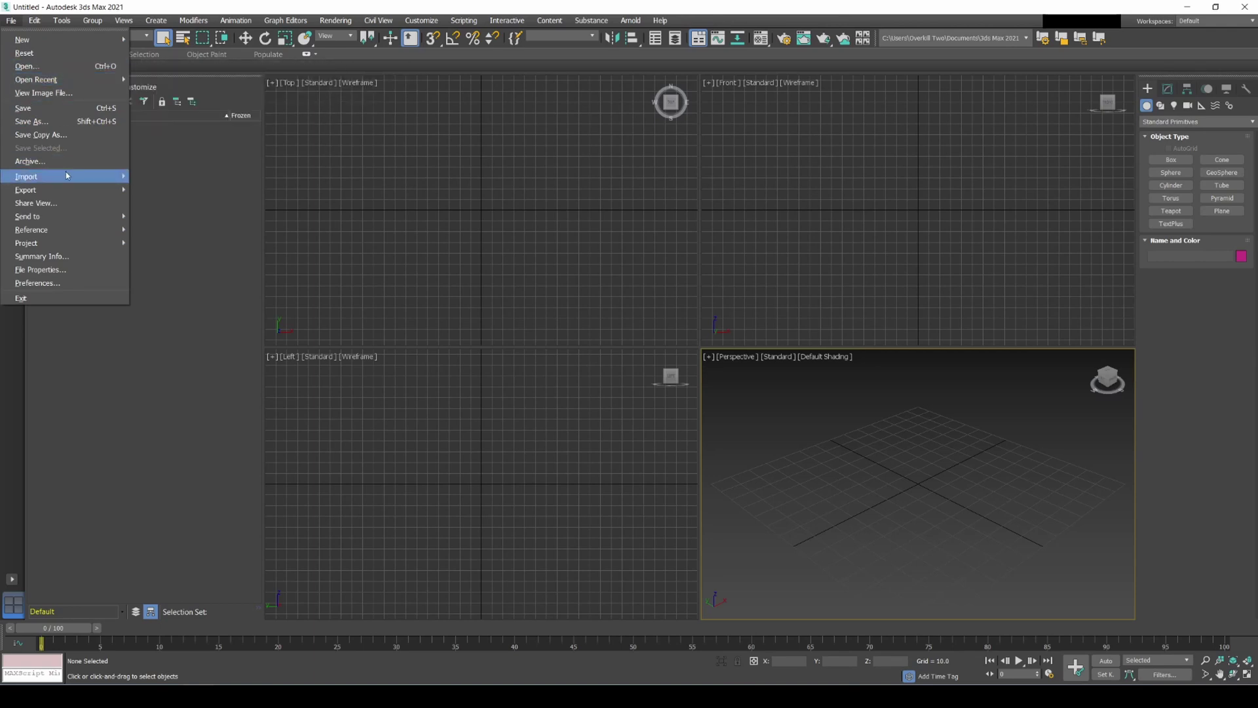
{"action": "left_click", "coordinate": [32, 68]}
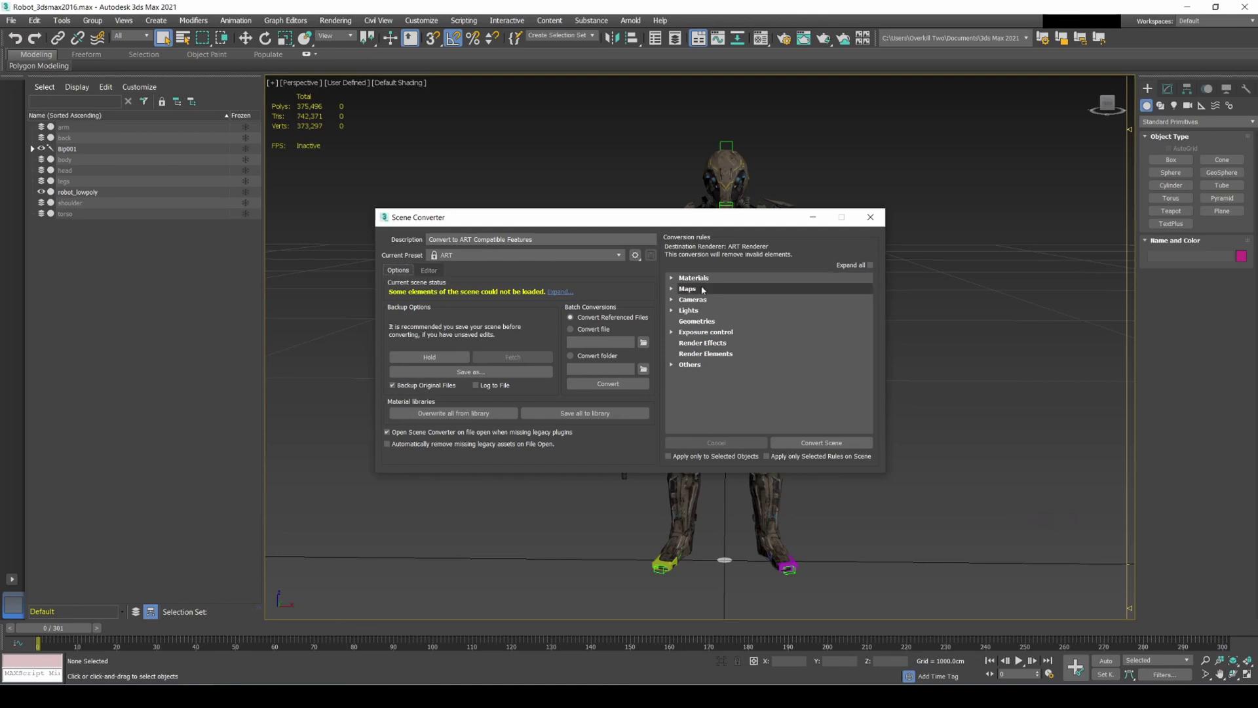
{"action": "left_click_drag", "start_coordinate": [652, 225], "coordinate": [588, 316]}
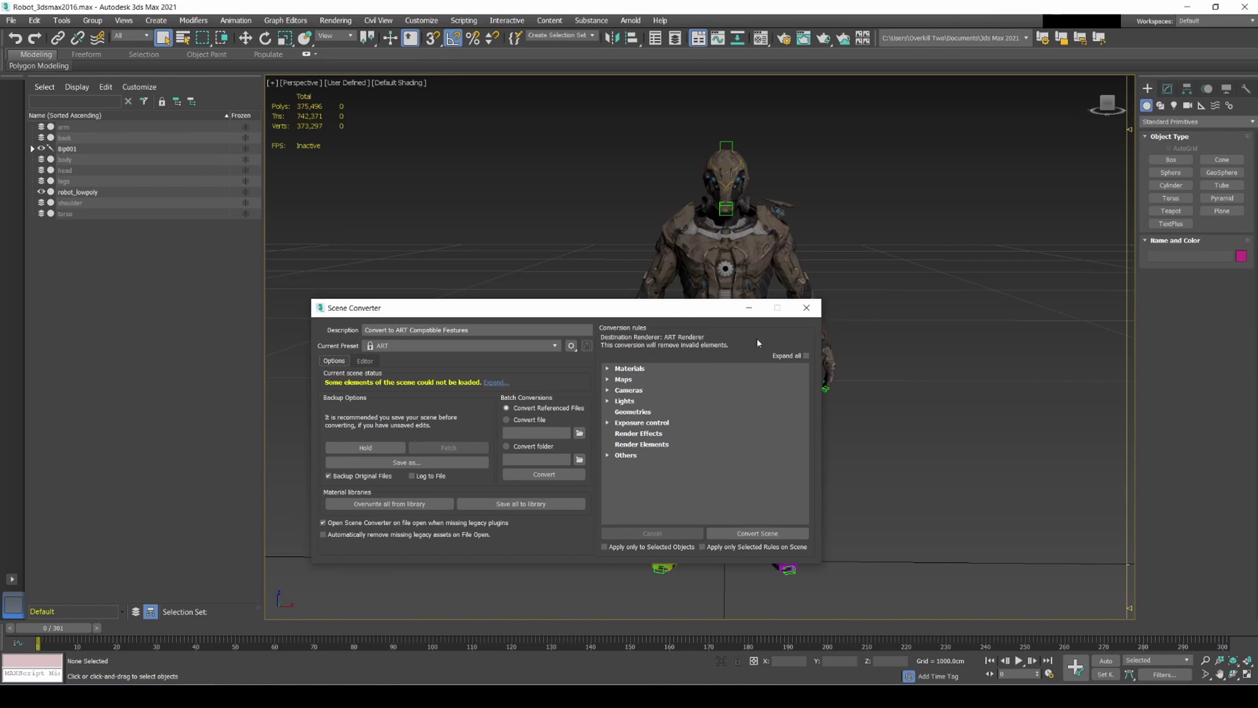
{"action": "left_click", "coordinate": [807, 308]}
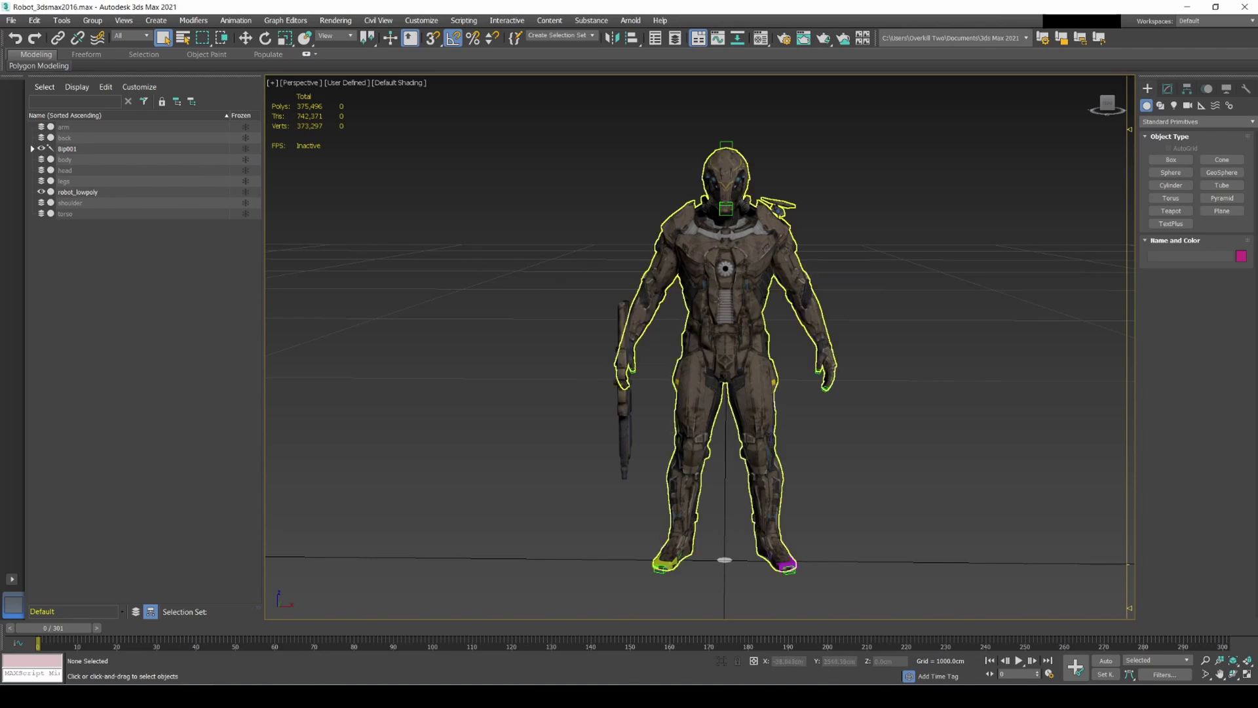
Step: Unhide all objects and layers of the robot scene, and delete the robot_lowpoly mesh
{"action": "right_click", "coordinate": [587, 250]}
{"action": "left_click", "coordinate": [606, 189]}
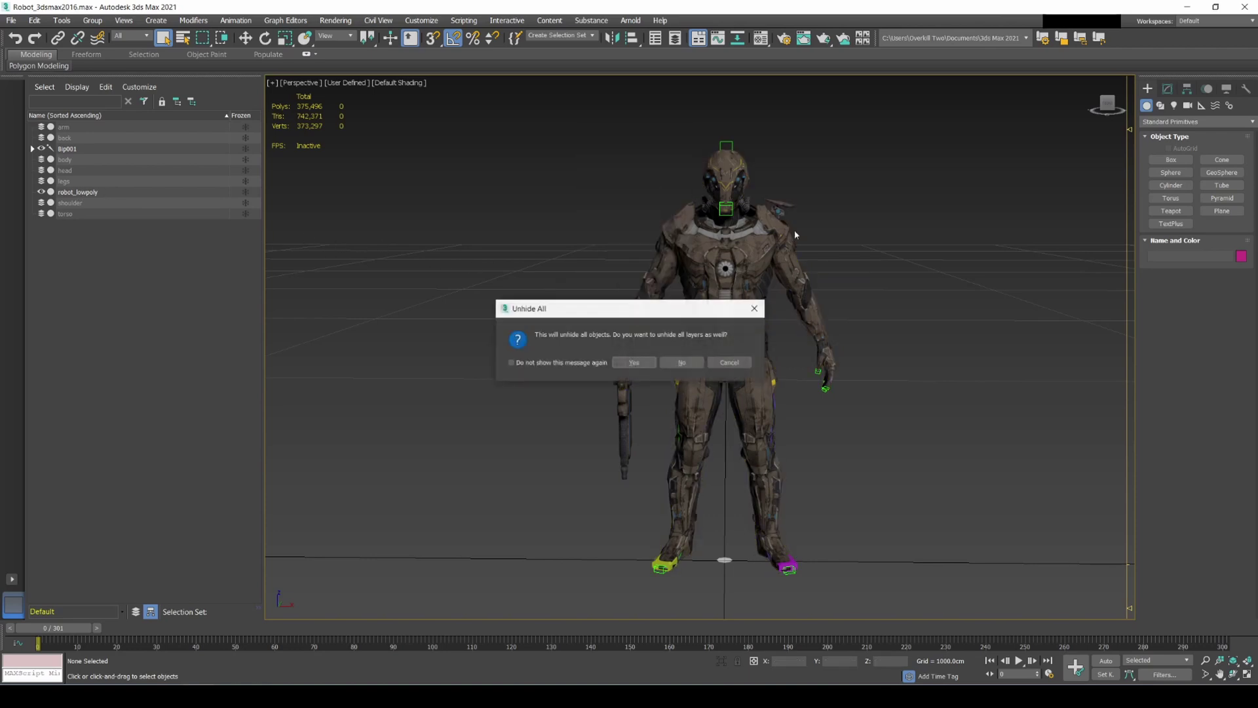
{"action": "left_click", "coordinate": [633, 366]}
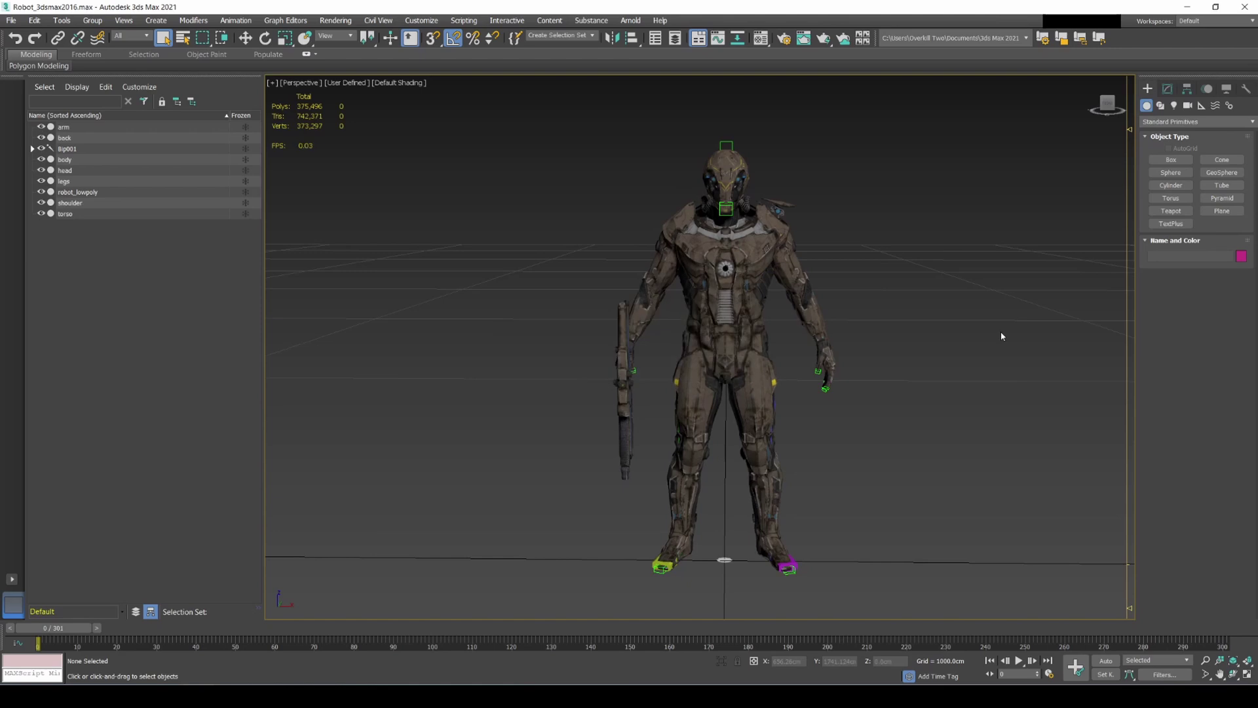
{"action": "left_click", "coordinate": [85, 194]}
{"action": "key", "text": "Delete"}
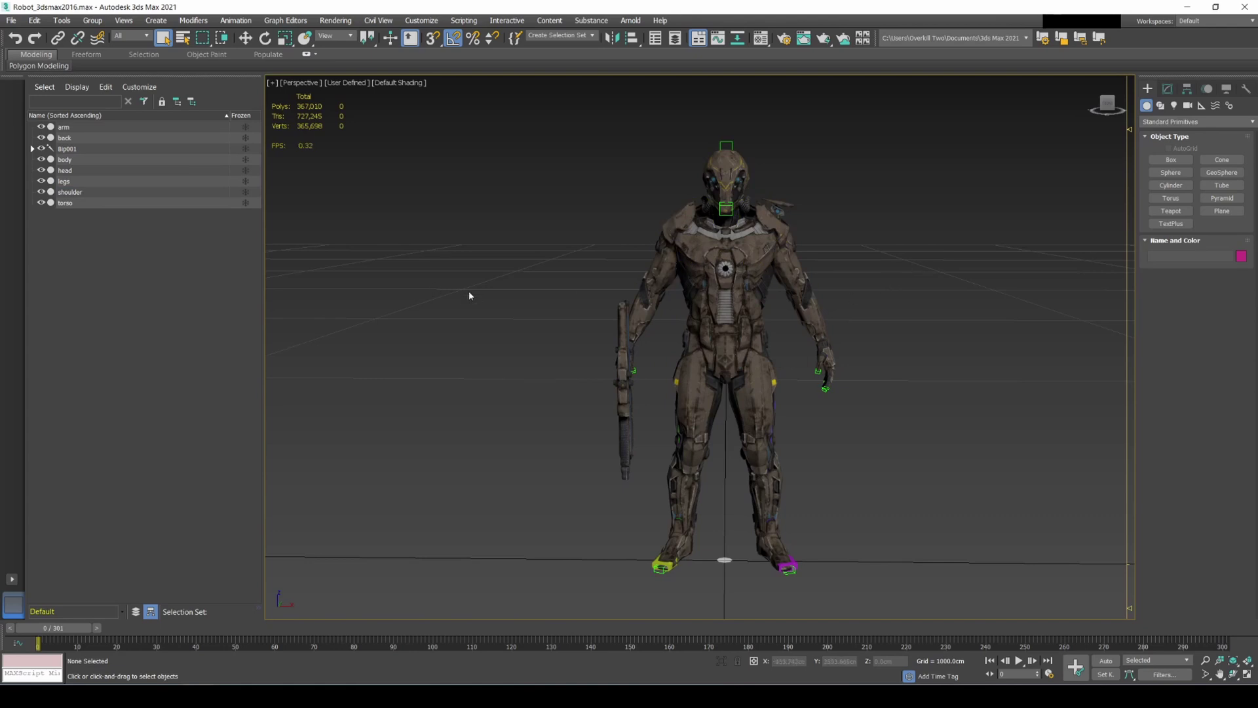
{"action": "middle_click_drag", "start_coordinate": [469, 296], "coordinate": [550, 310], "text": "alt"}
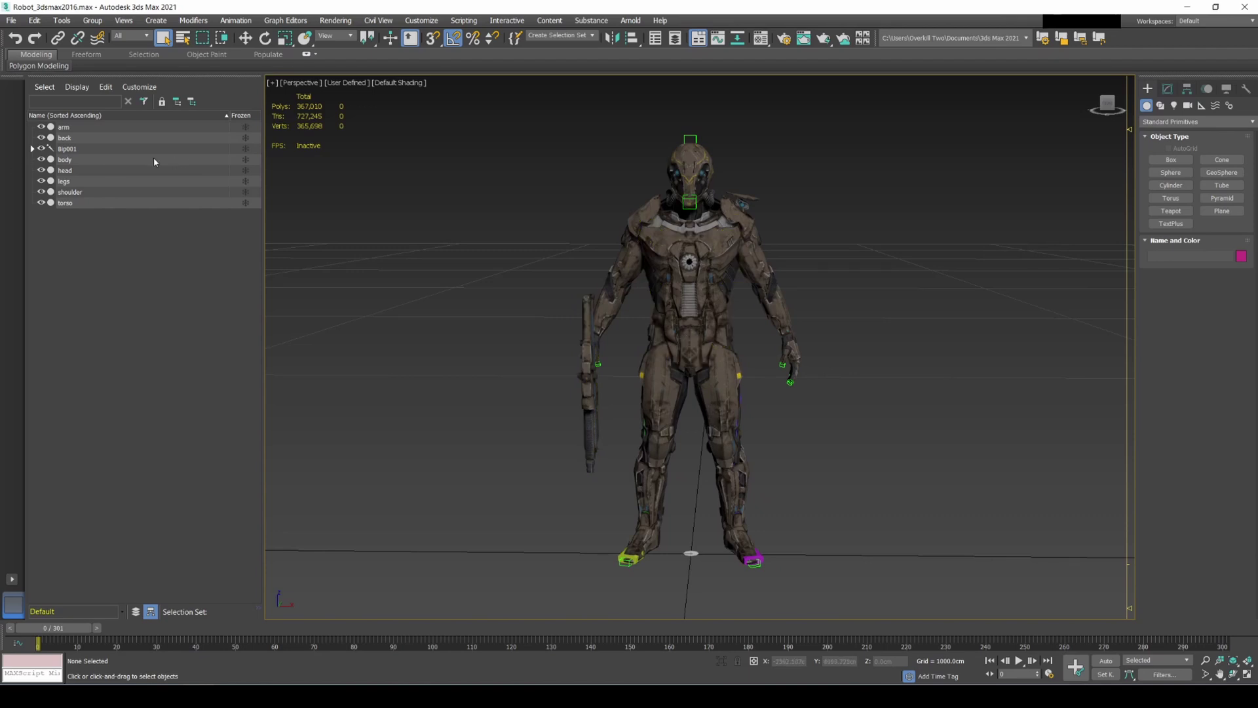
Step: Load the Scene_48Char00_biped BIP file from the camtrack2 folder onto the Bip001 biped
{"action": "left_click", "coordinate": [68, 149]}
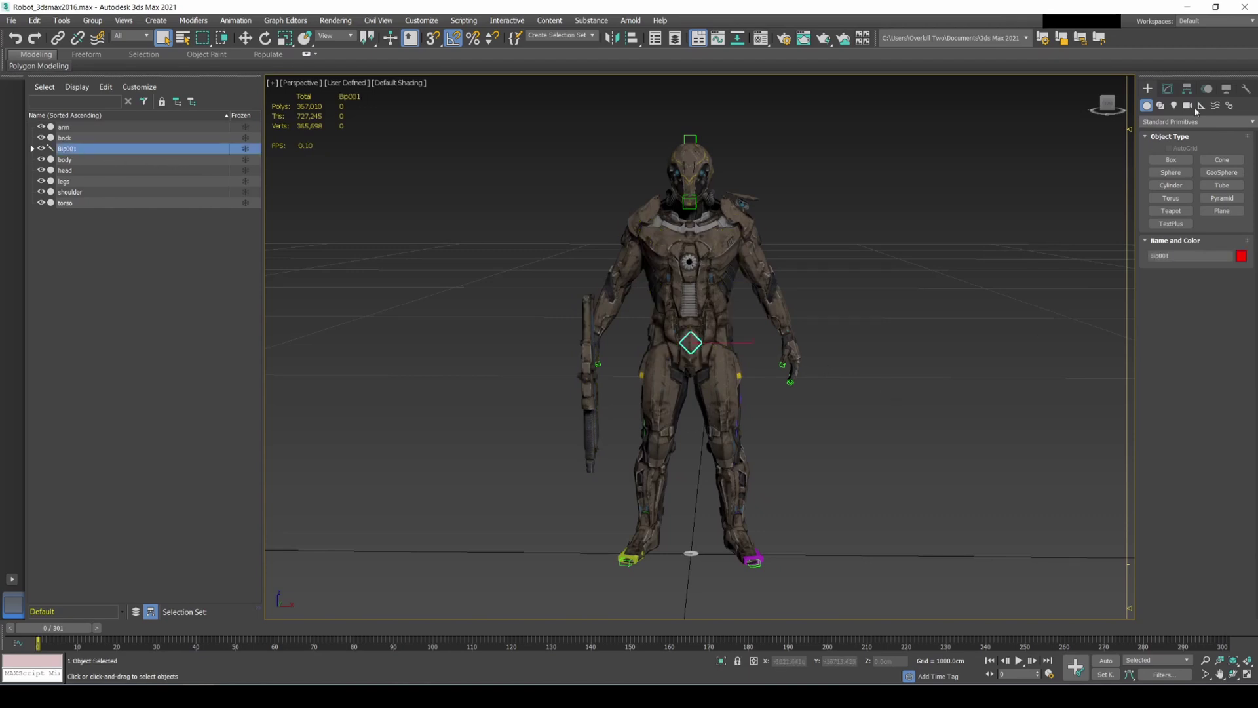
{"action": "left_click", "coordinate": [1208, 88]}
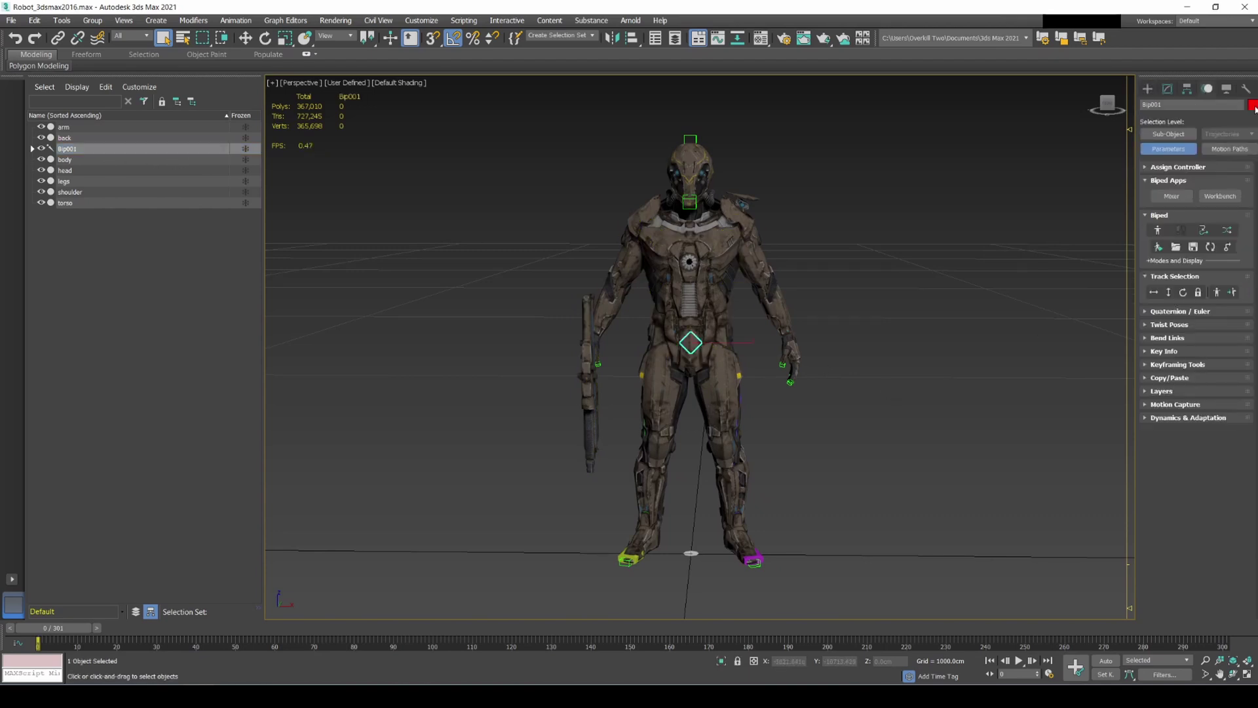
{"action": "left_click", "coordinate": [1176, 247]}
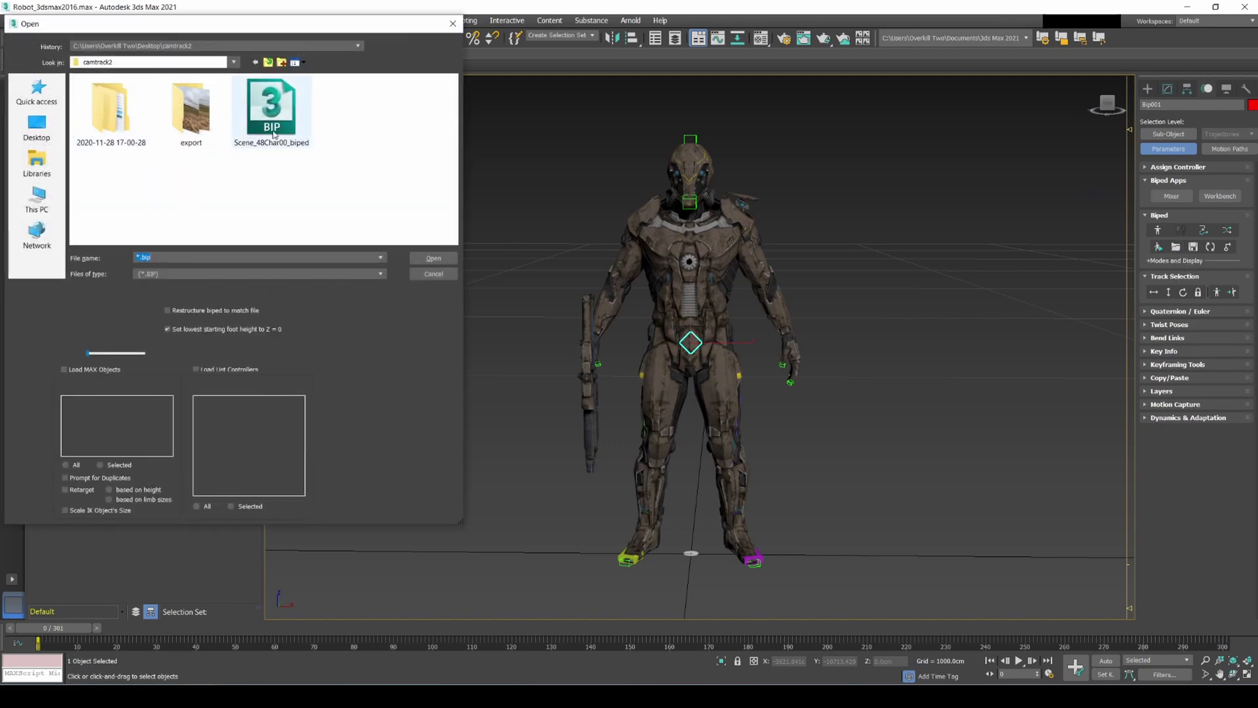
{"action": "double_click", "coordinate": [273, 134]}
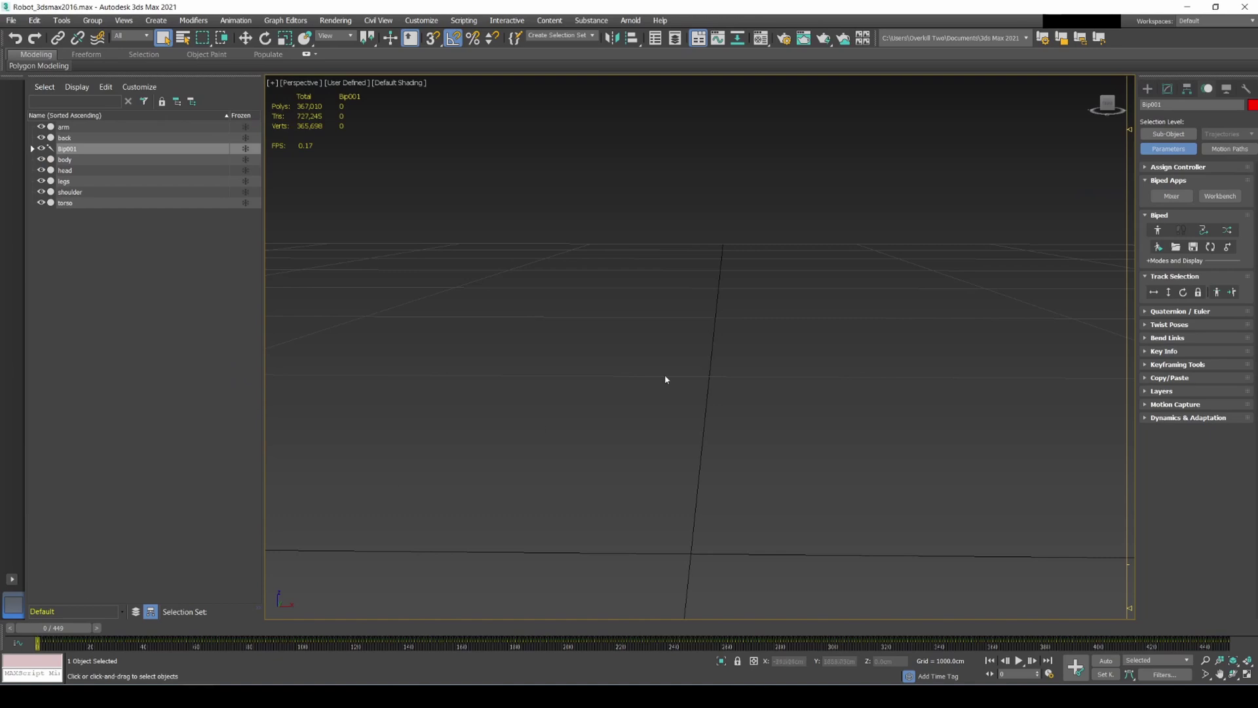
Step: Locate the robot in the perspective view, advance the animation to frame 16 and examine closely how it holds the rifle
{"action": "scroll", "coordinate": [666, 383], "scroll_direction": "down", "scroll_amount": 5}
{"action": "middle_click_drag", "start_coordinate": [925, 330], "coordinate": [831, 326]}
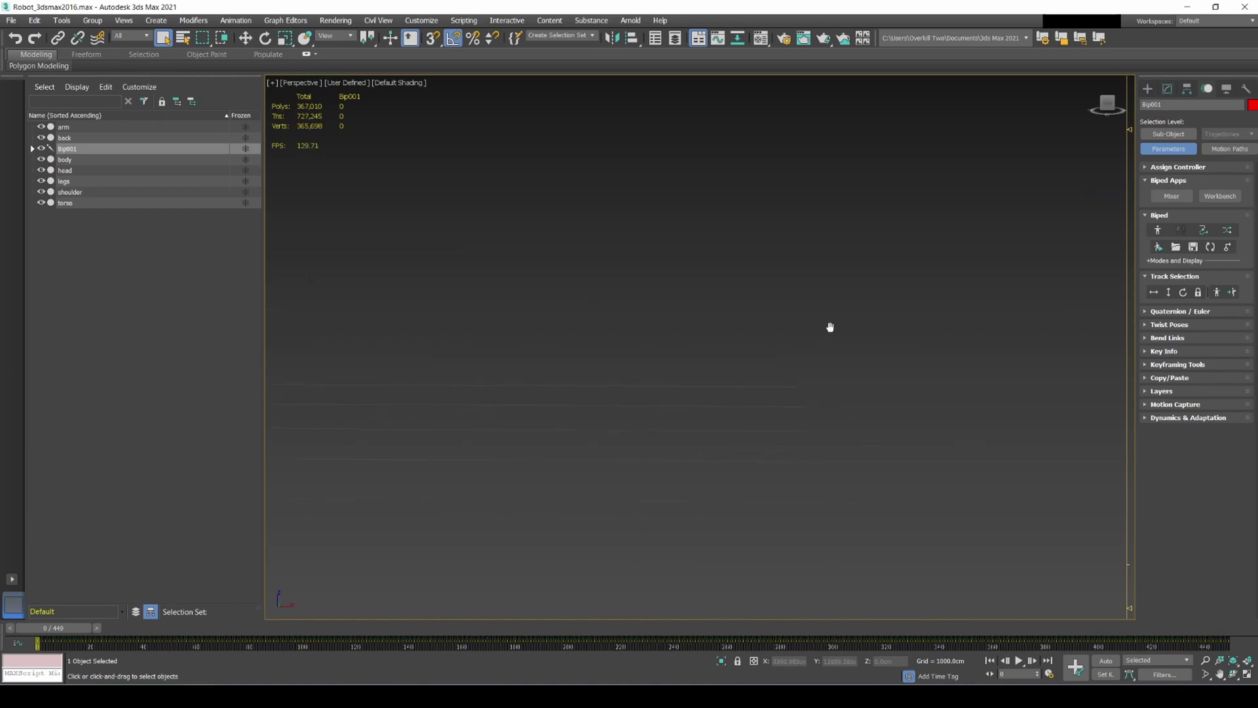
{"action": "middle_click_drag", "start_coordinate": [379, 393], "coordinate": [899, 385]}
{"action": "scroll", "coordinate": [808, 384], "scroll_direction": "up", "scroll_amount": 5}
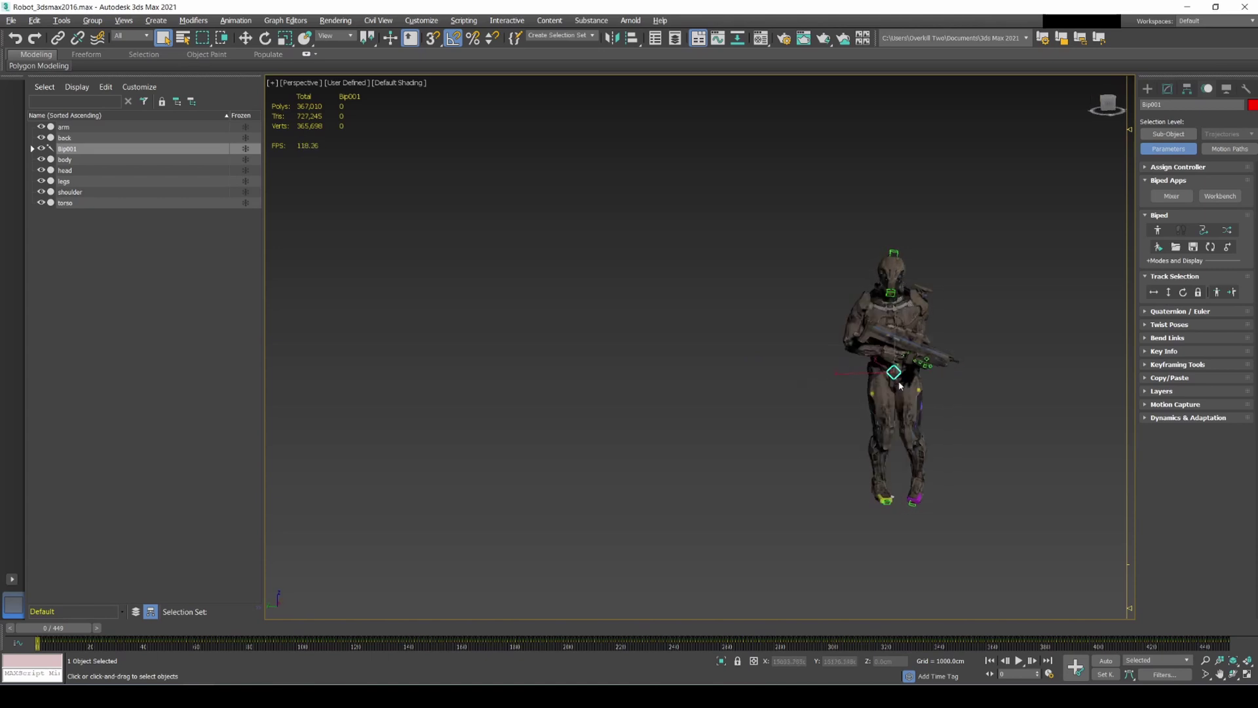
{"action": "left_click_drag", "start_coordinate": [49, 629], "coordinate": [88, 629]}
{"action": "scroll", "coordinate": [856, 352], "scroll_direction": "up", "scroll_amount": 3}
{"action": "scroll", "coordinate": [856, 352], "scroll_direction": "up", "scroll_amount": 4}
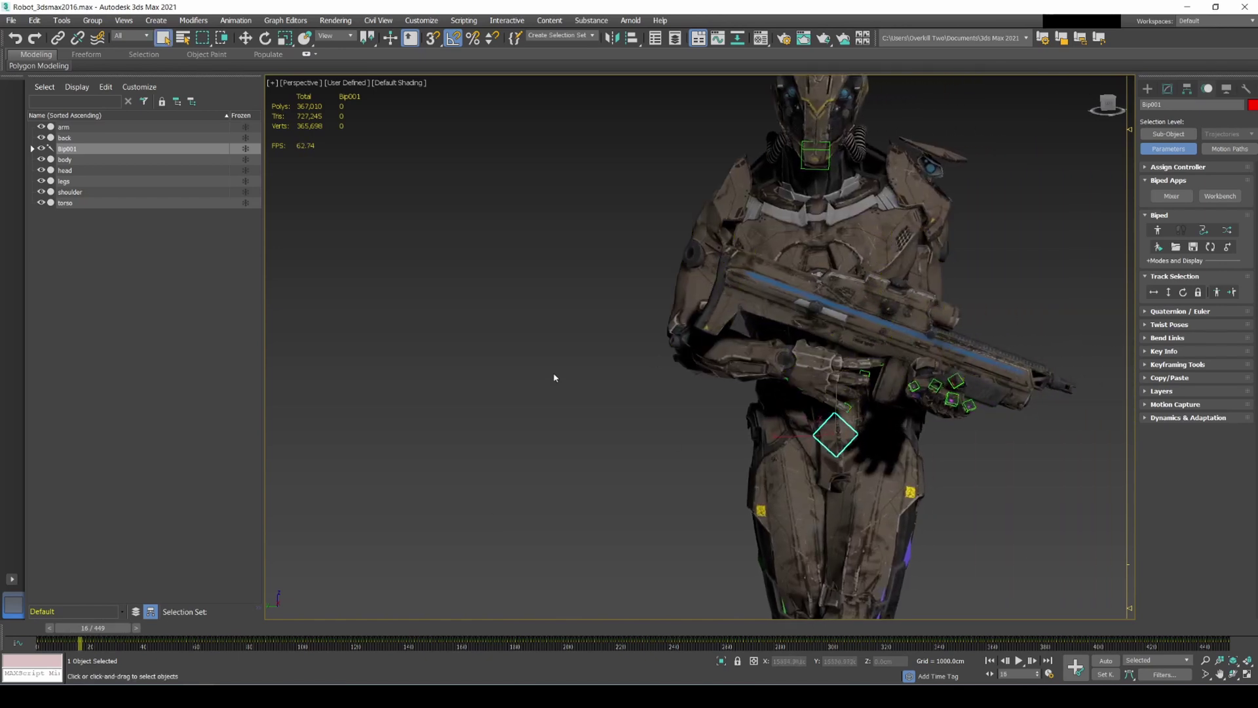
{"action": "left_click", "coordinate": [553, 376]}
{"action": "middle_click_drag", "start_coordinate": [1012, 472], "coordinate": [968, 460]}
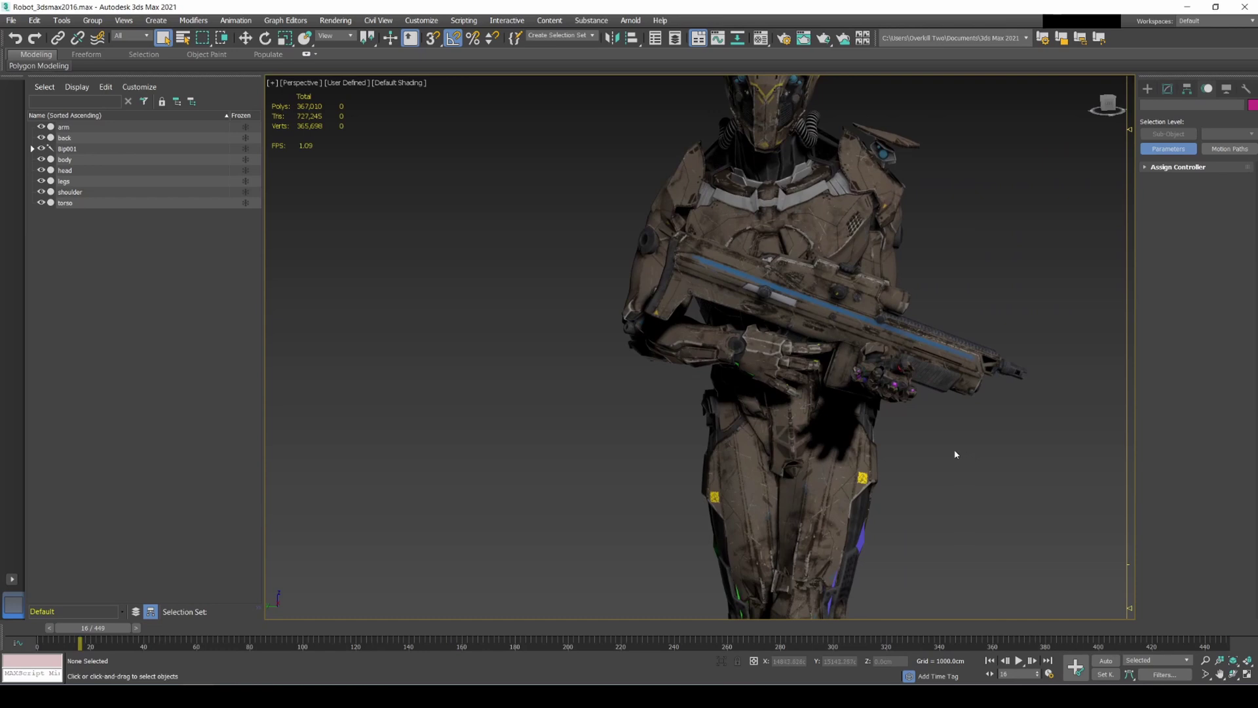
Step: Scrub the opening frames back and forth to check the robot's full-body motion, ending at frame 0
{"action": "left_click_drag", "start_coordinate": [120, 633], "coordinate": [38, 629]}
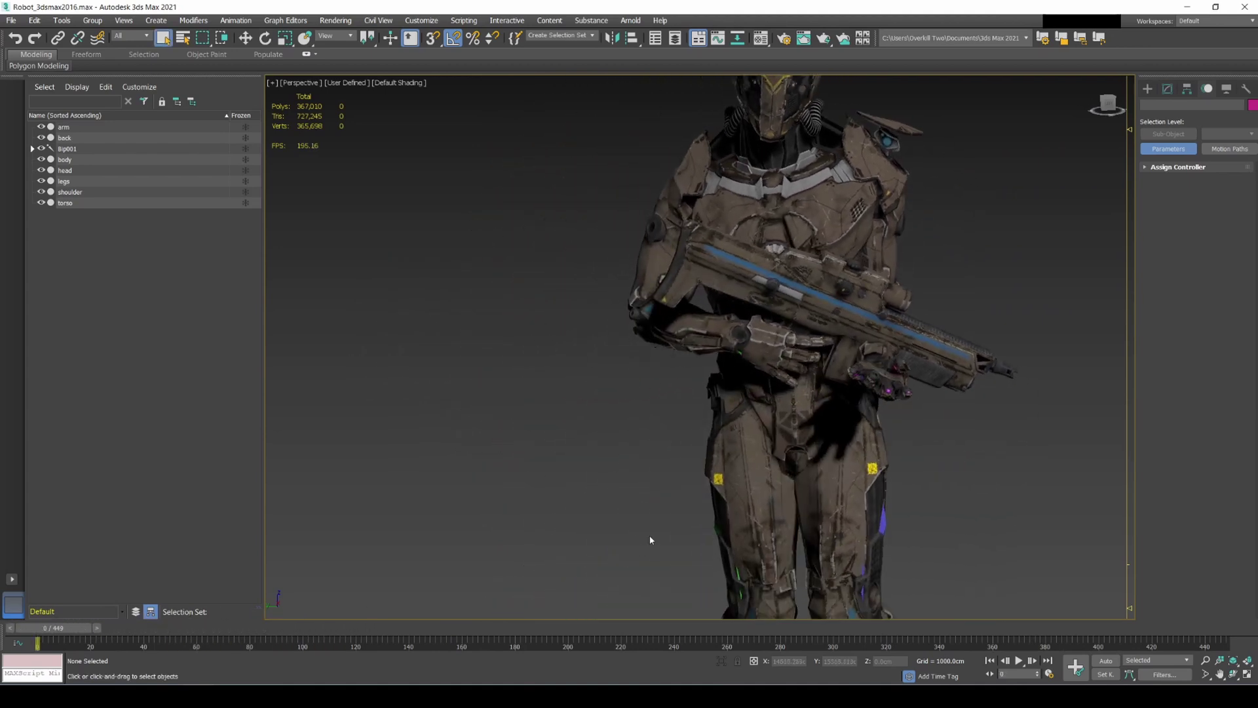
{"action": "scroll", "coordinate": [649, 539], "scroll_direction": "down", "scroll_amount": 5}
{"action": "scroll", "coordinate": [674, 534], "scroll_direction": "up", "scroll_amount": 5}
{"action": "scroll", "coordinate": [674, 534], "scroll_direction": "down", "scroll_amount": 7}
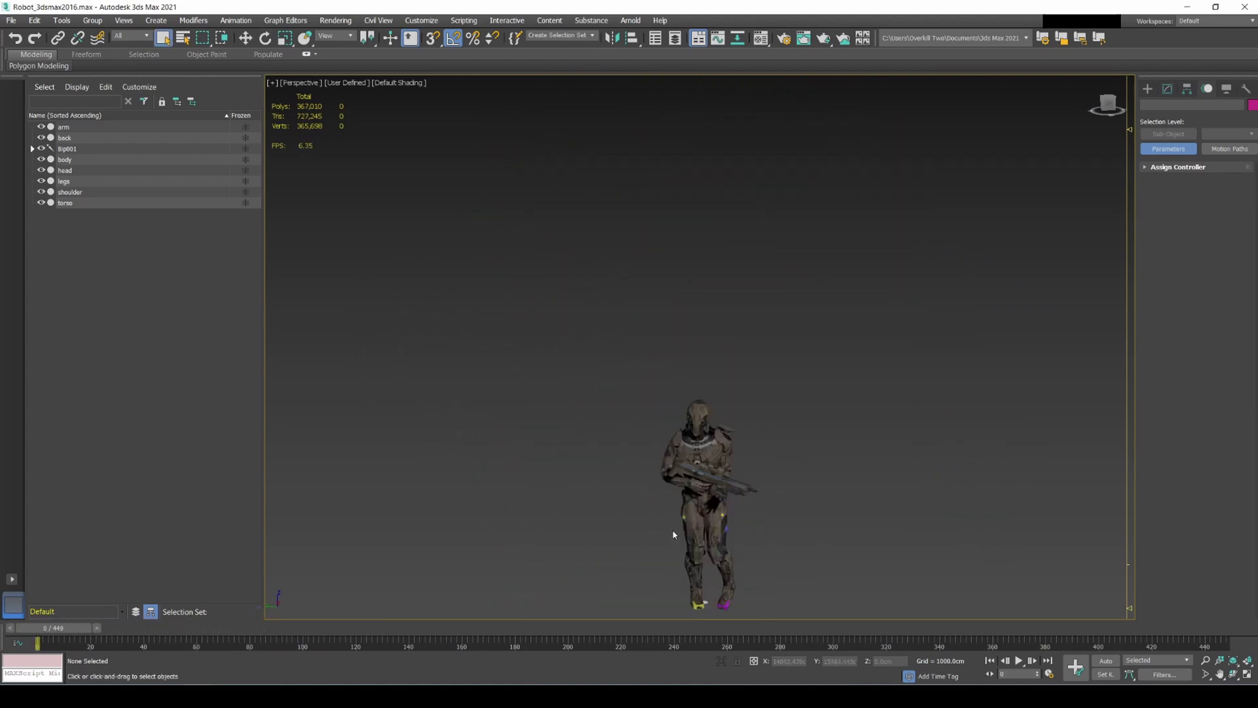
{"action": "scroll", "coordinate": [674, 534], "scroll_direction": "up", "scroll_amount": 4}
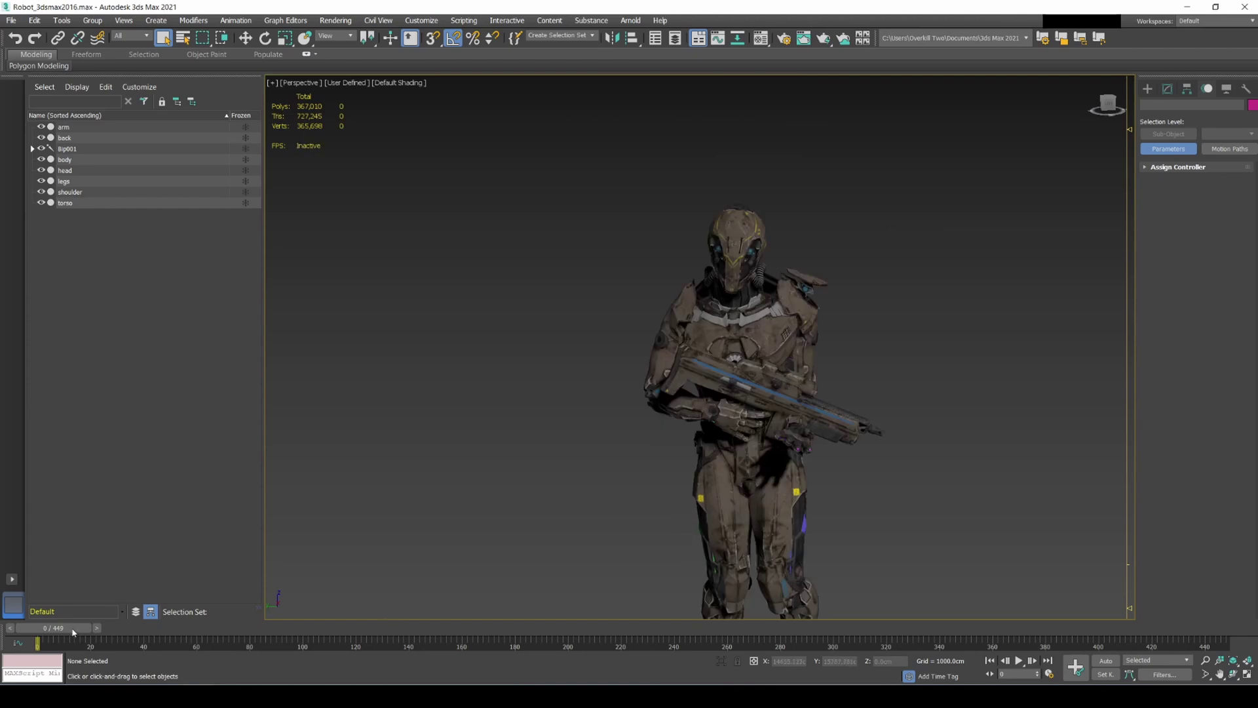
{"action": "mouse_move", "coordinate": [97, 631]}
{"action": "left_mouse_down"}
{"action": "mouse_move", "coordinate": [388, 639]}
{"action": "mouse_move", "coordinate": [82, 640]}
{"action": "left_mouse_up"}
{"action": "scroll", "coordinate": [721, 525], "scroll_direction": "down", "scroll_amount": 5}
{"action": "middle_click_drag", "start_coordinate": [762, 539], "coordinate": [753, 569]}
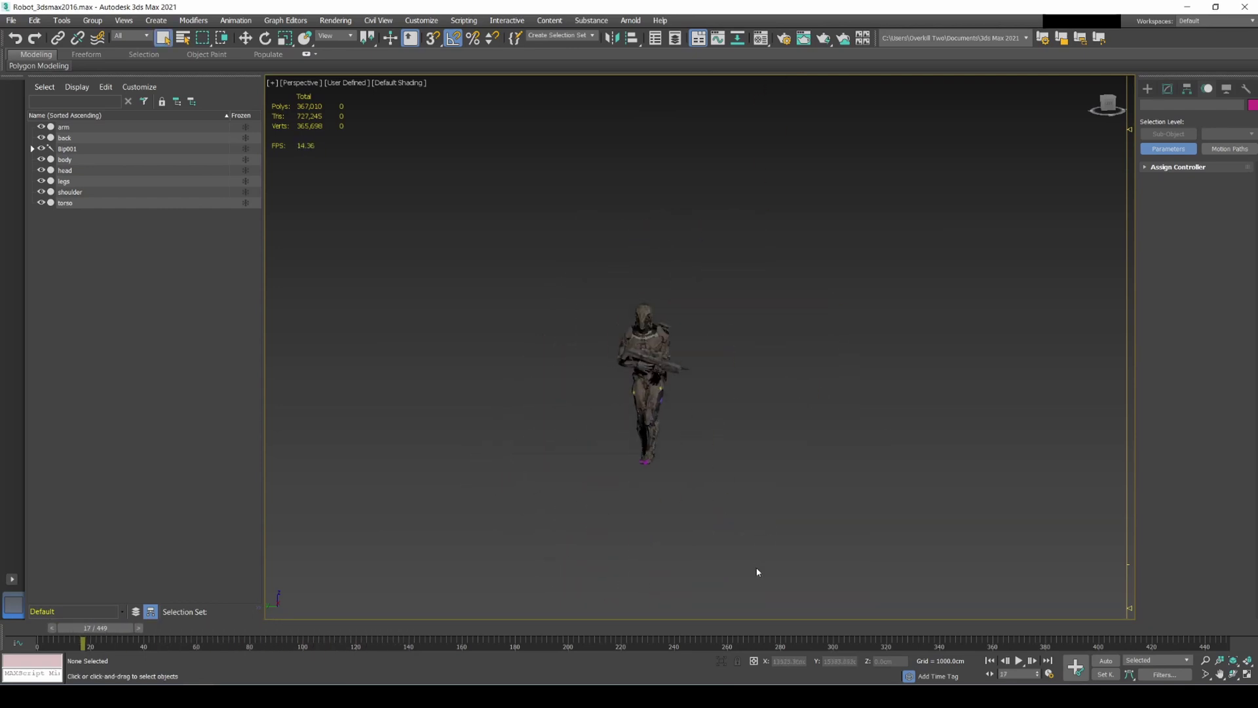
{"action": "scroll", "coordinate": [755, 573], "scroll_direction": "up", "scroll_amount": 6}
{"action": "scroll", "coordinate": [719, 604], "scroll_direction": "down", "scroll_amount": 2}
{"action": "middle_click_drag", "start_coordinate": [766, 522], "coordinate": [878, 614]}
{"action": "left_click_drag", "start_coordinate": [102, 635], "coordinate": [34, 639]}
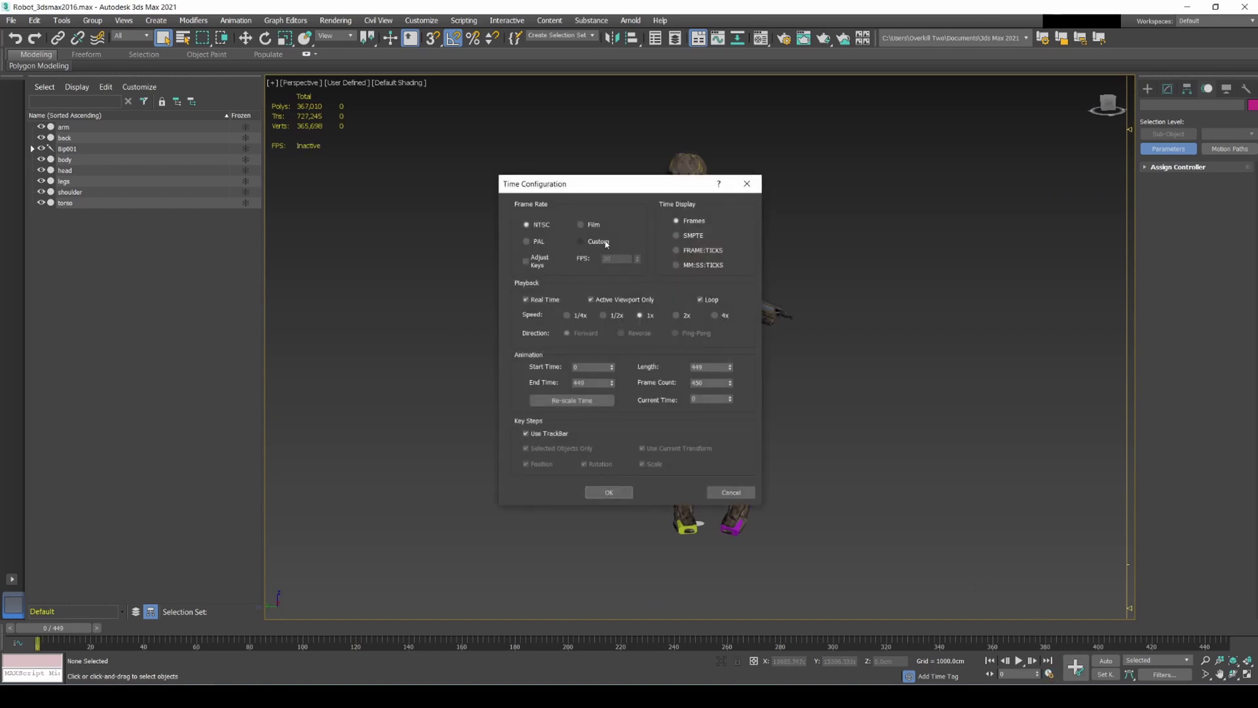
Step: Configure the scene's time settings to use a custom frame rate in place of NTSC
{"action": "left_click", "coordinate": [605, 243]}
{"action": "double_click", "coordinate": [619, 259]}
{"action": "left_click", "coordinate": [609, 496]}
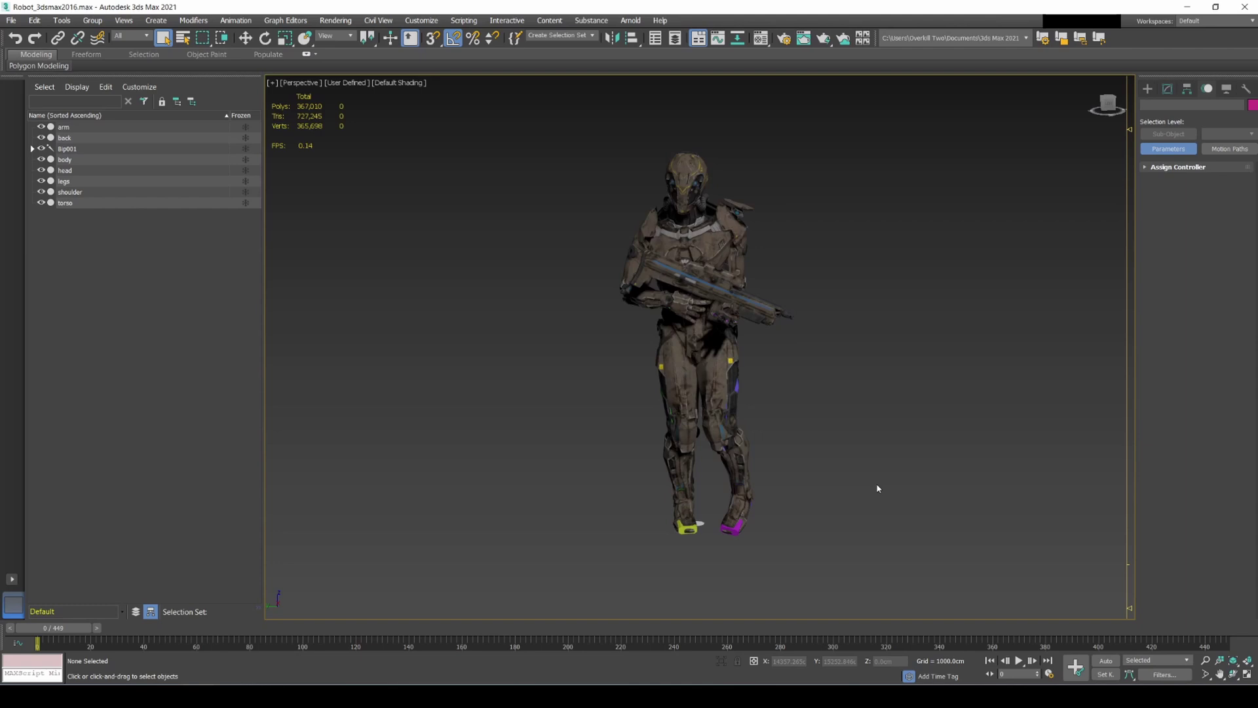
Step: Set the render output size to 1920 by 1440 and show safe frames in the perspective view, with the animation at frame 0
{"action": "key", "text": "F10"}
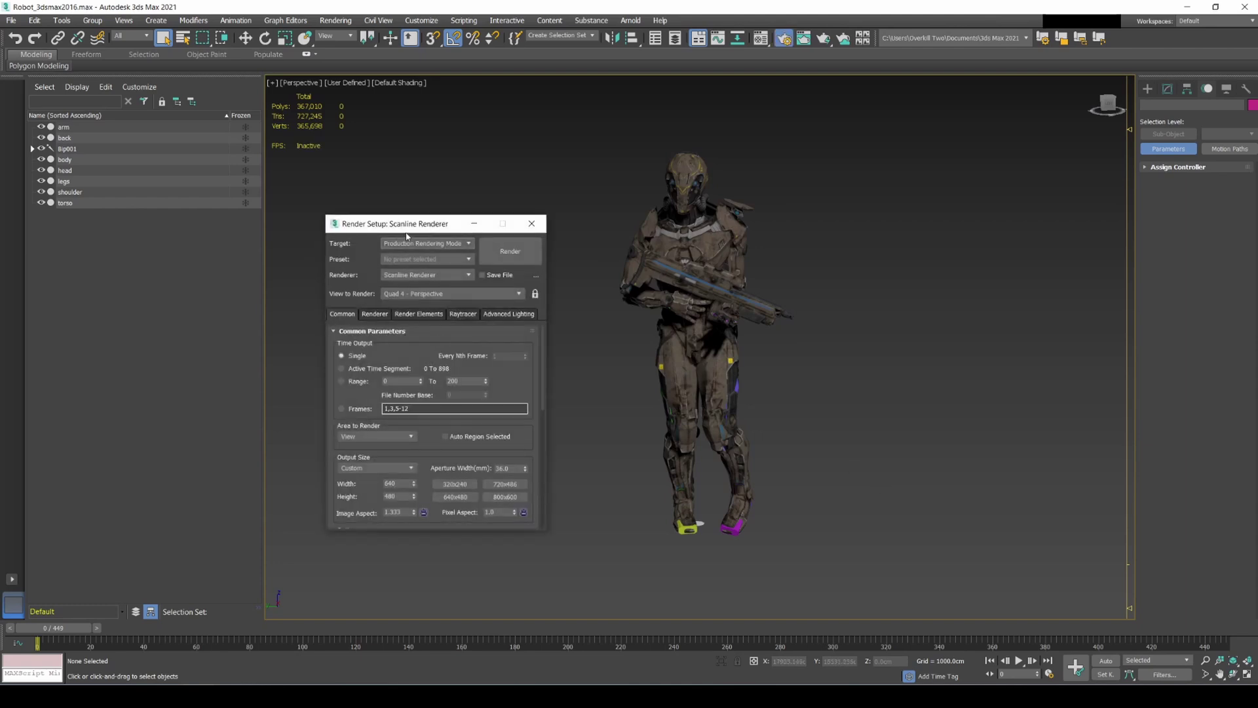
{"action": "left_click_drag", "start_coordinate": [407, 236], "coordinate": [455, 237]}
{"action": "scroll", "coordinate": [430, 442], "scroll_direction": "down", "scroll_amount": 2}
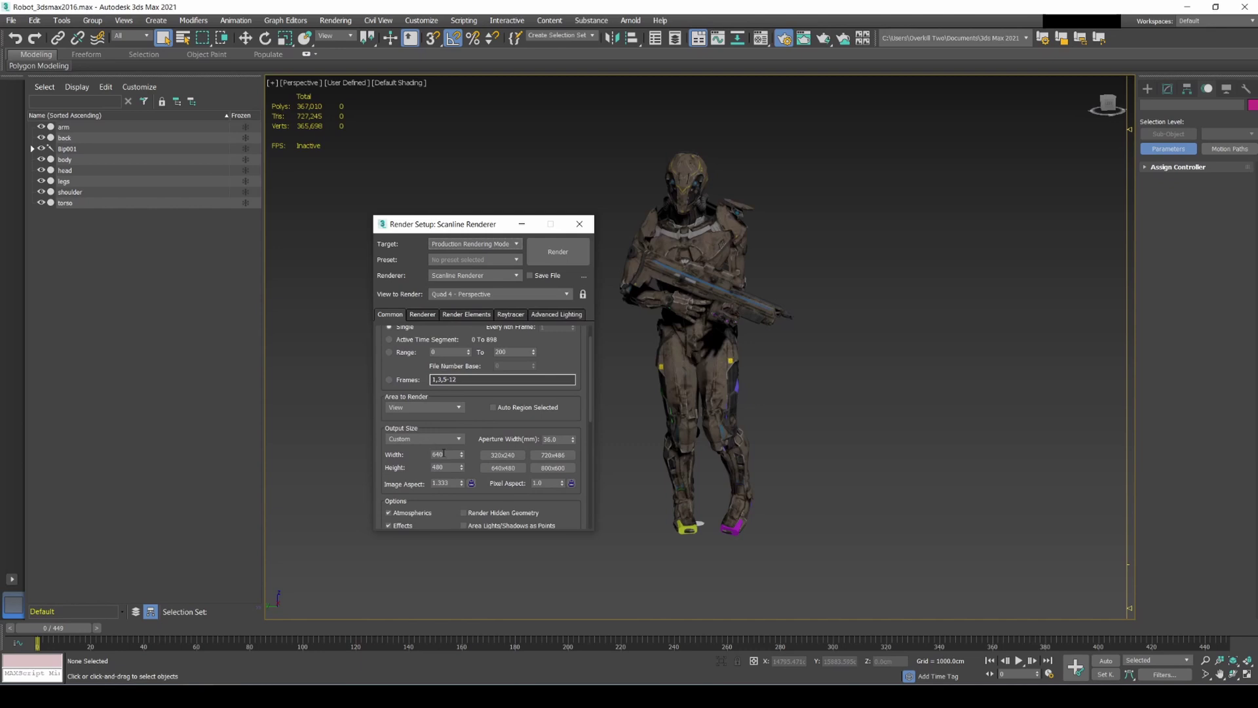
{"action": "double_click", "coordinate": [447, 455]}
{"action": "type", "text": "1920"}
{"action": "double_click", "coordinate": [447, 466]}
{"action": "left_click", "coordinate": [630, 433]}
{"action": "left_click", "coordinate": [566, 223]}
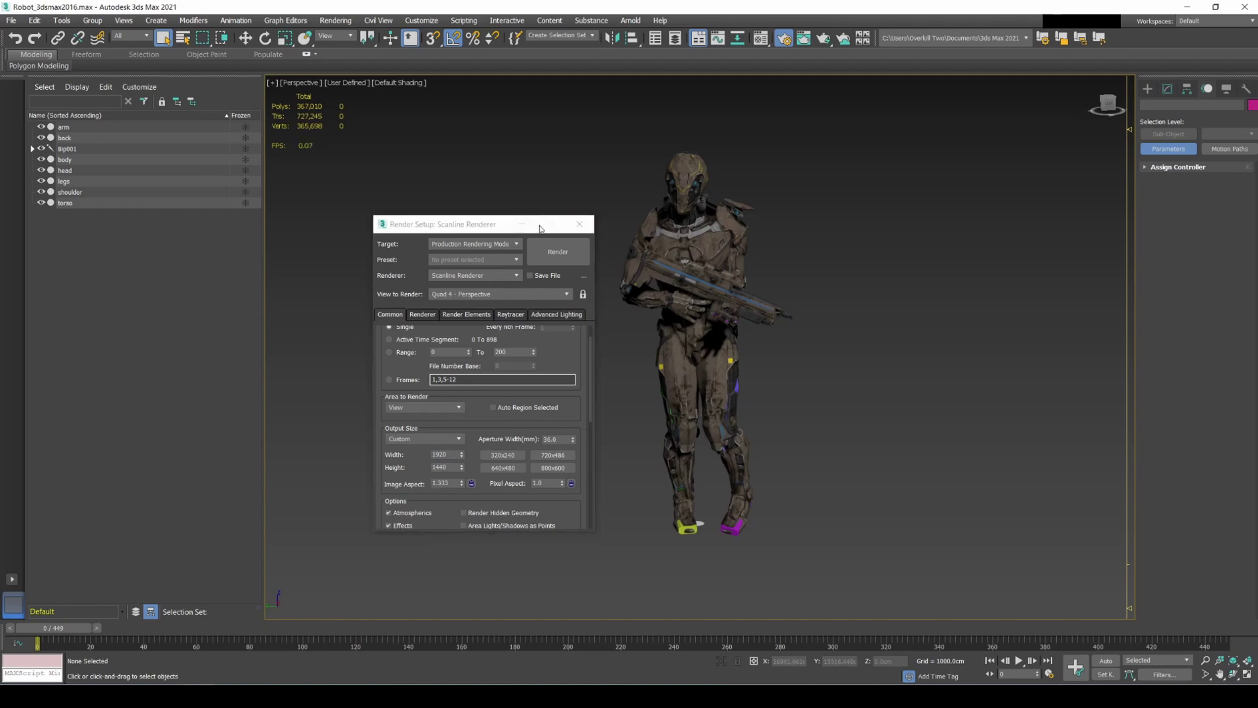
{"action": "left_click", "coordinate": [580, 225]}
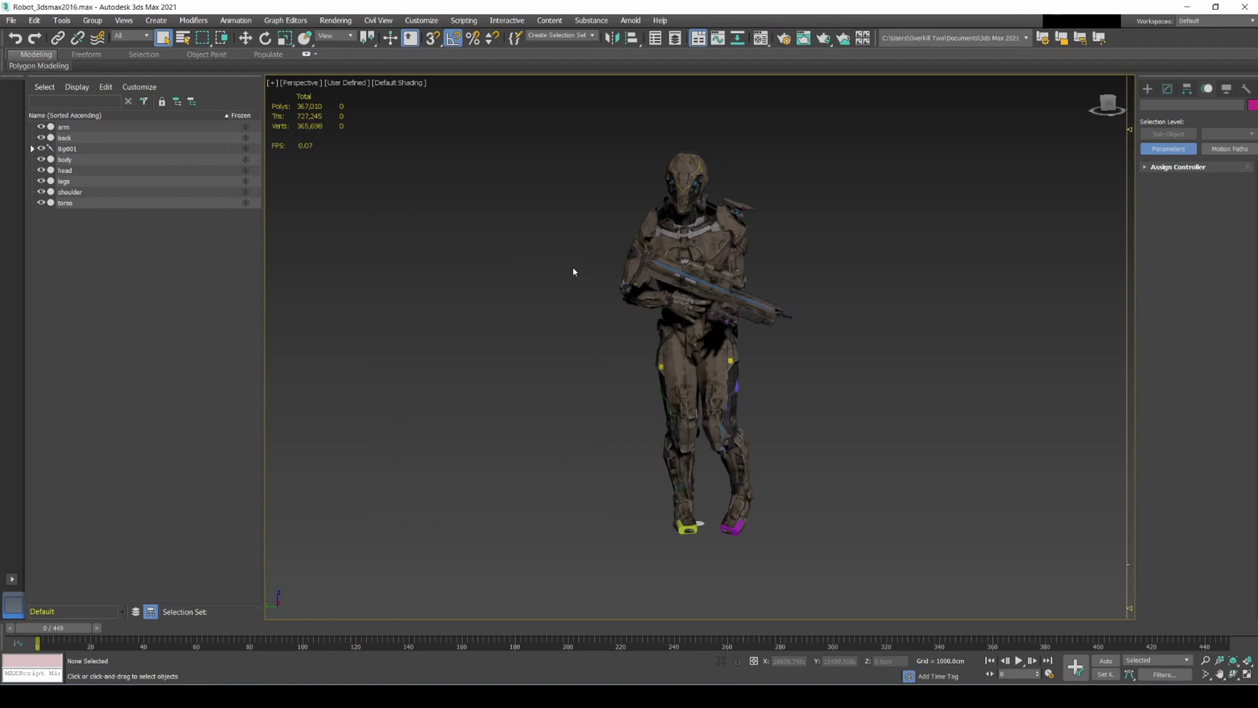
{"action": "key", "text": "shift+f"}
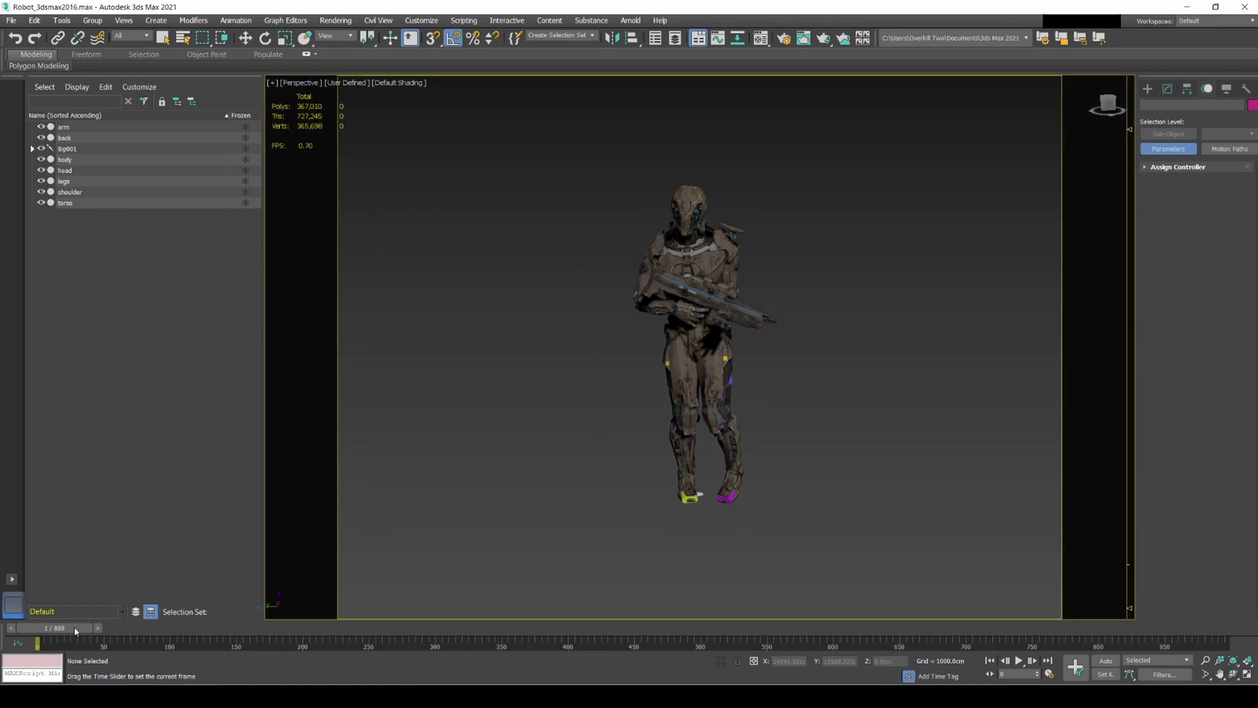
{"action": "left_click_drag", "start_coordinate": [76, 628], "coordinate": [21, 622]}
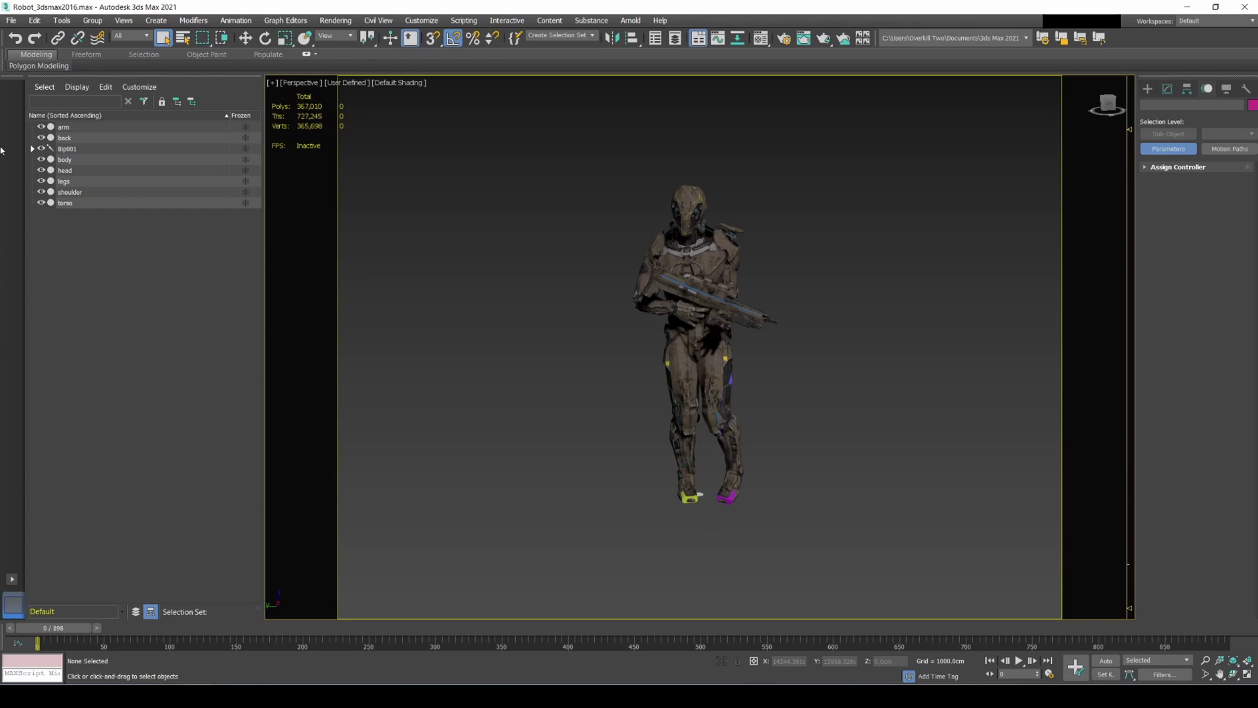
Step: Merge the tracked camera file camera.abc from the Desktop's camtrack2 folder into the scene with the default Alembic import options, then deselect everything
{"action": "left_click", "coordinate": [12, 21]}
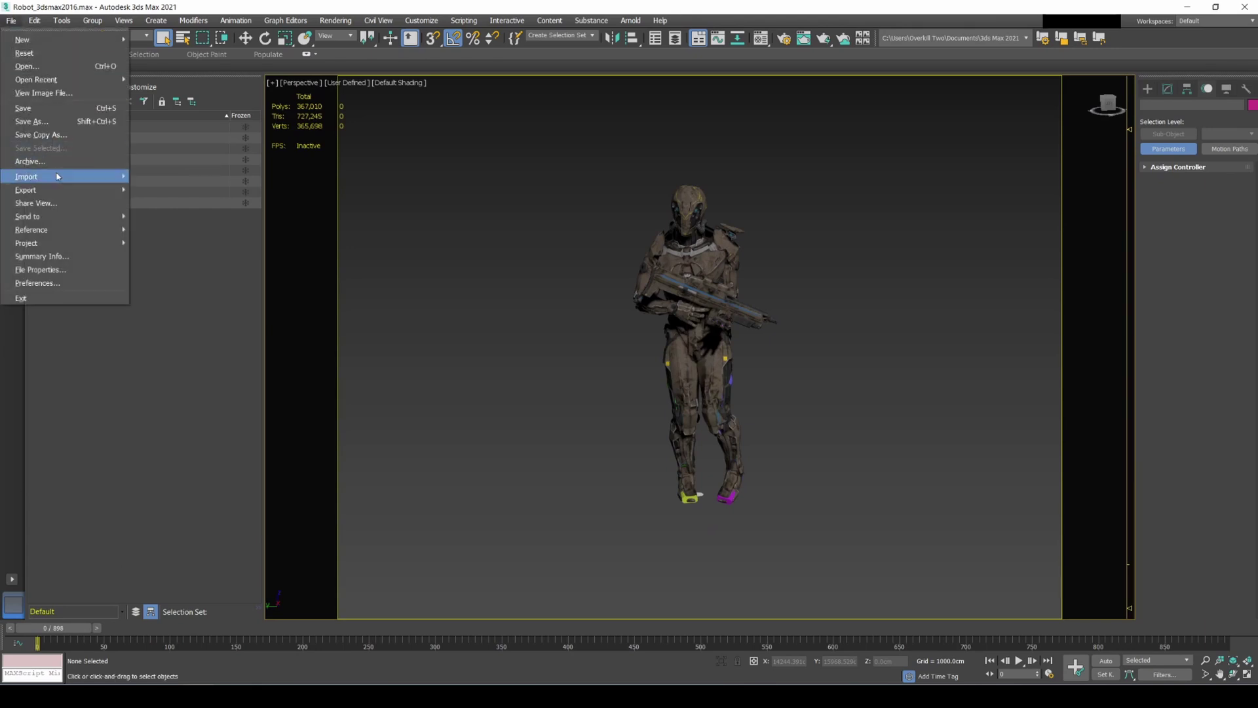
{"action": "mouse_move", "coordinate": [54, 182]}
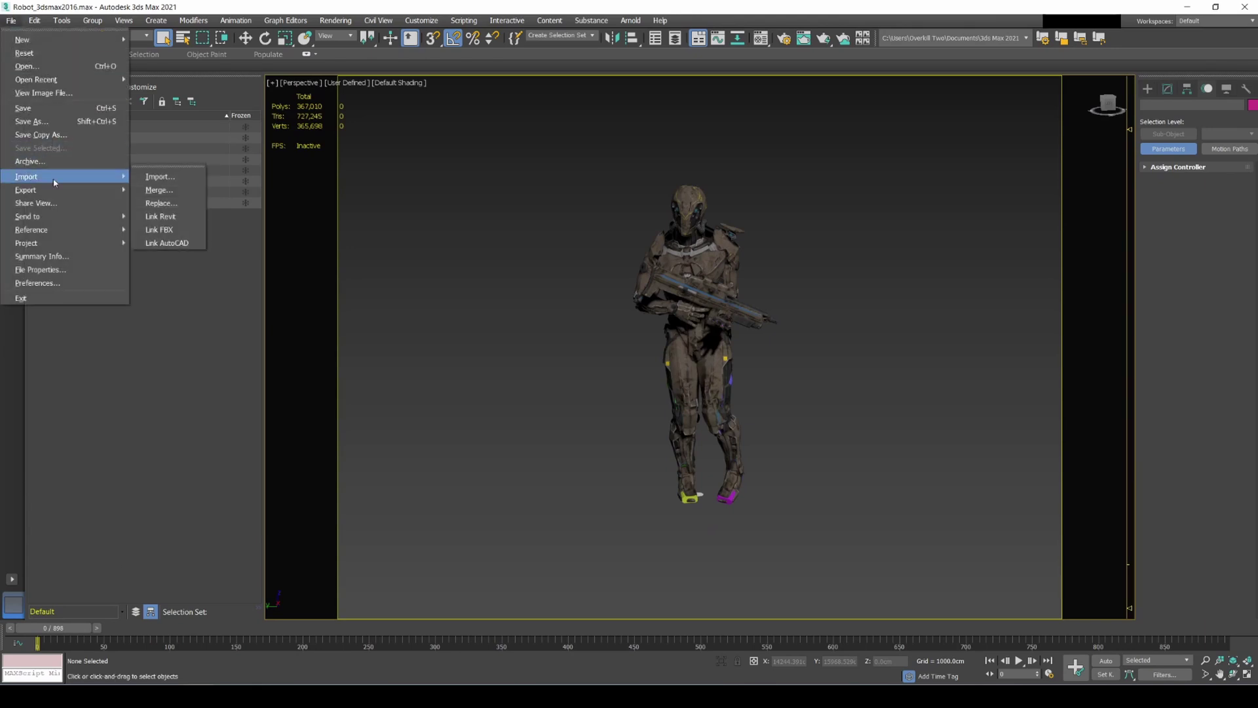
{"action": "left_click", "coordinate": [173, 192]}
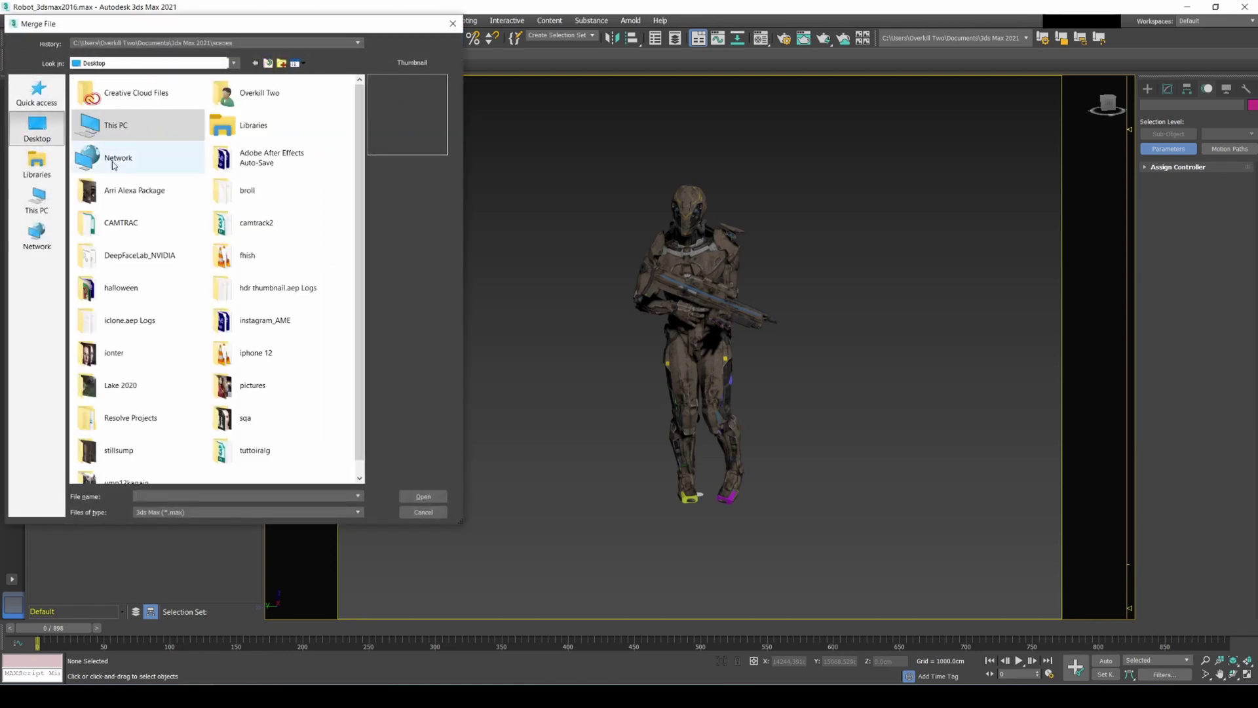
{"action": "double_click", "coordinate": [255, 234]}
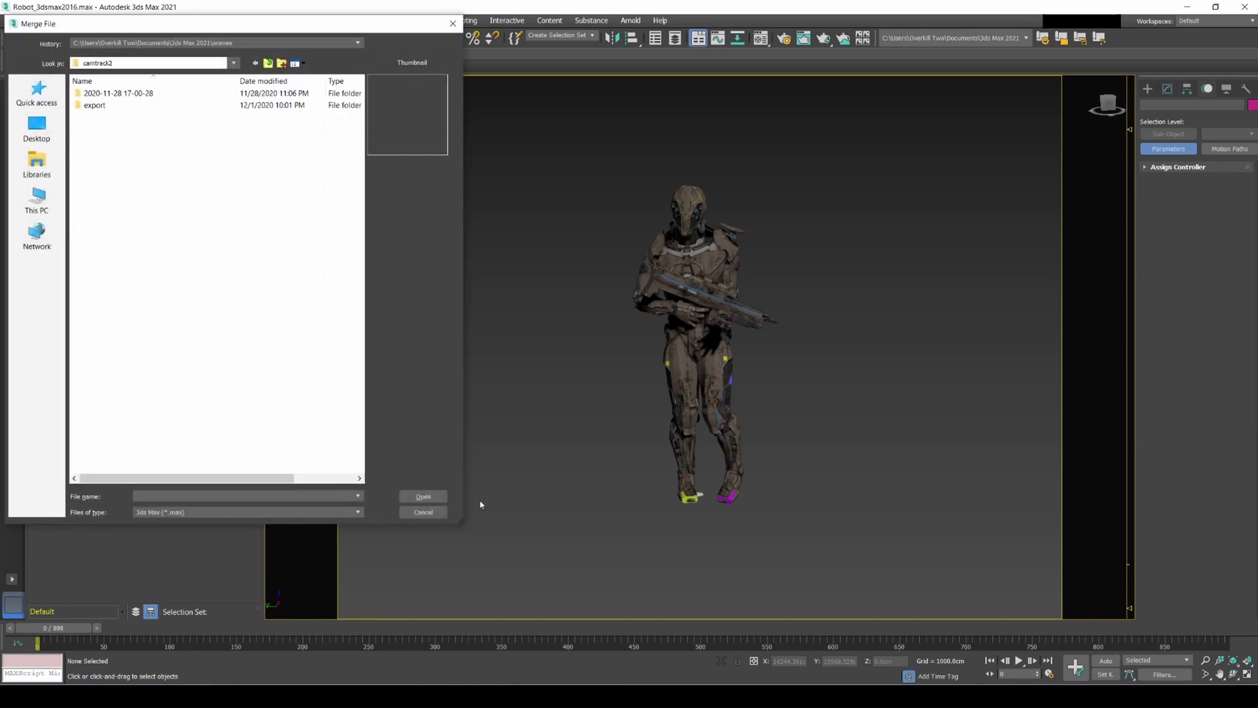
{"action": "left_click", "coordinate": [317, 511]}
{"action": "left_click", "coordinate": [281, 538]}
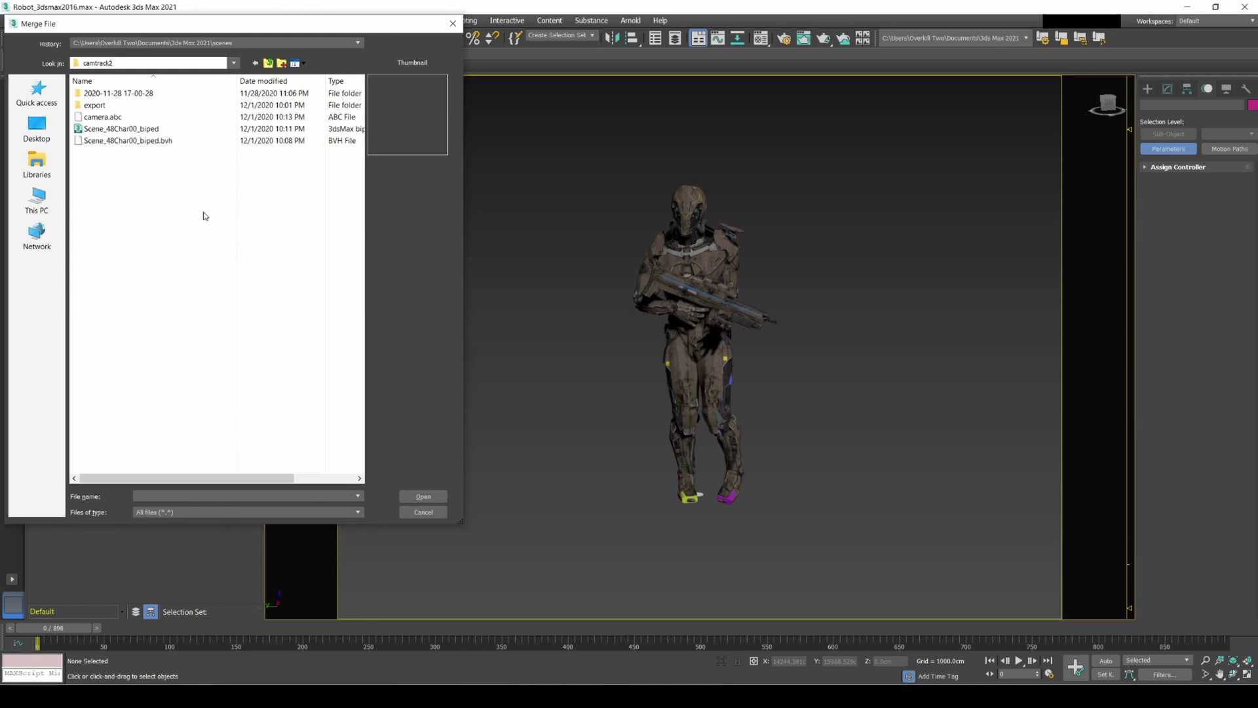
{"action": "double_click", "coordinate": [131, 117]}
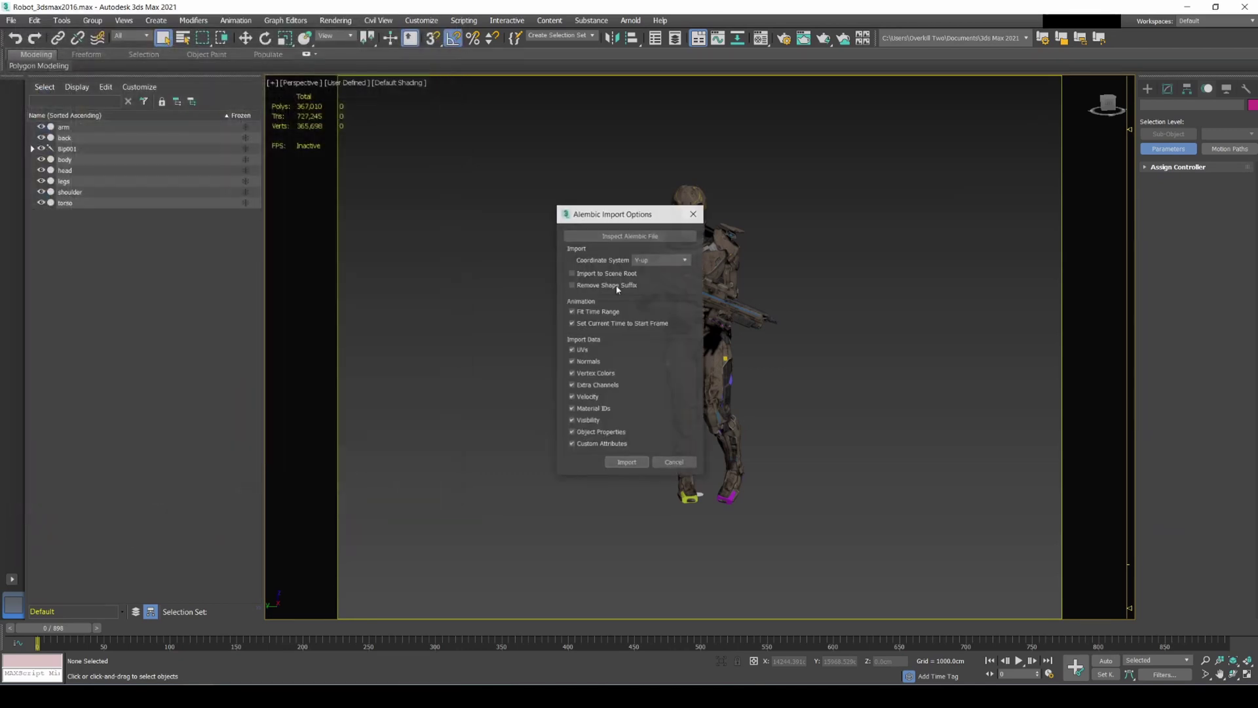
{"action": "left_click", "coordinate": [626, 463]}
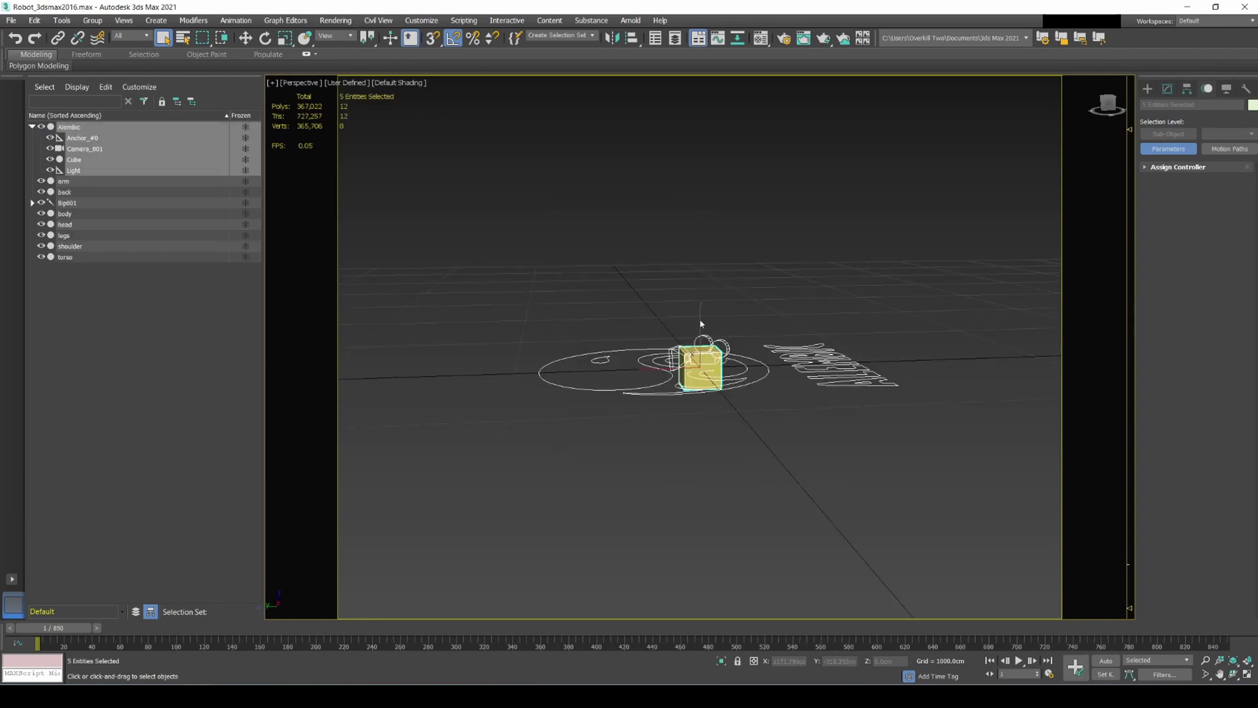
{"action": "left_click", "coordinate": [788, 335]}
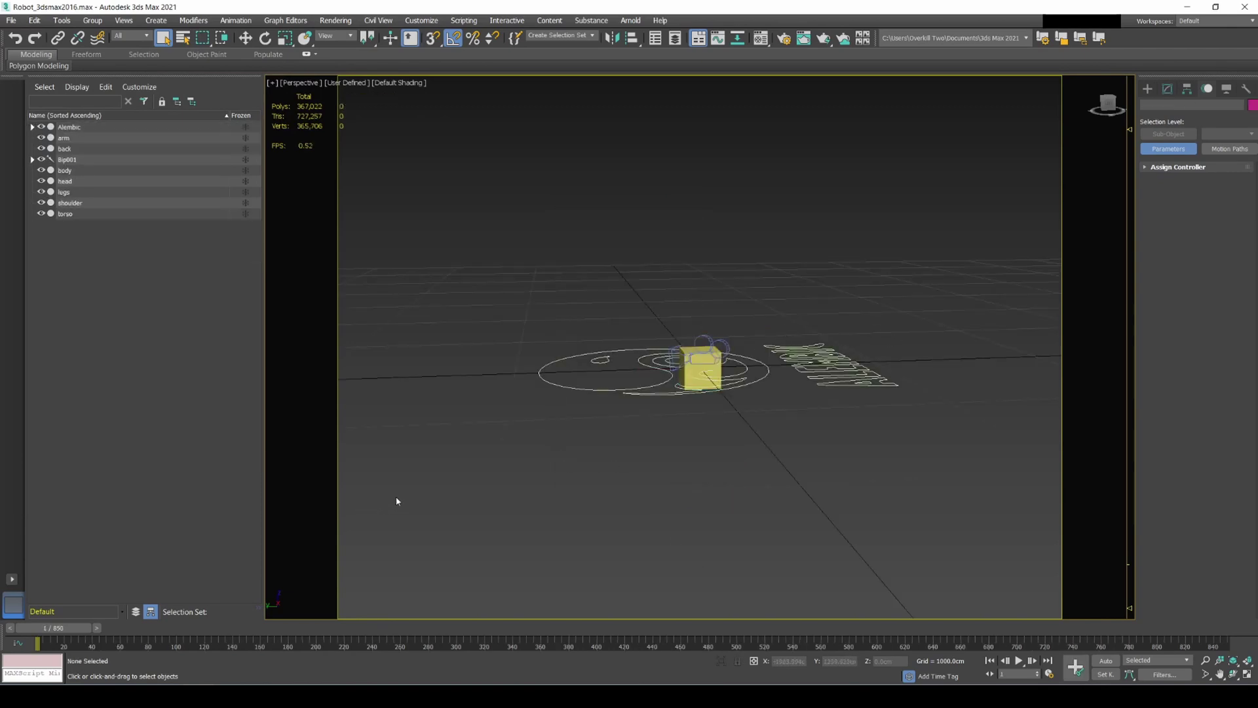
Step: Look through the imported Camera_001 and scrub the opening frames to check what it sees
{"action": "left_click", "coordinate": [302, 82]}
{"action": "mouse_move", "coordinate": [322, 94]}
{"action": "left_click", "coordinate": [498, 94]}
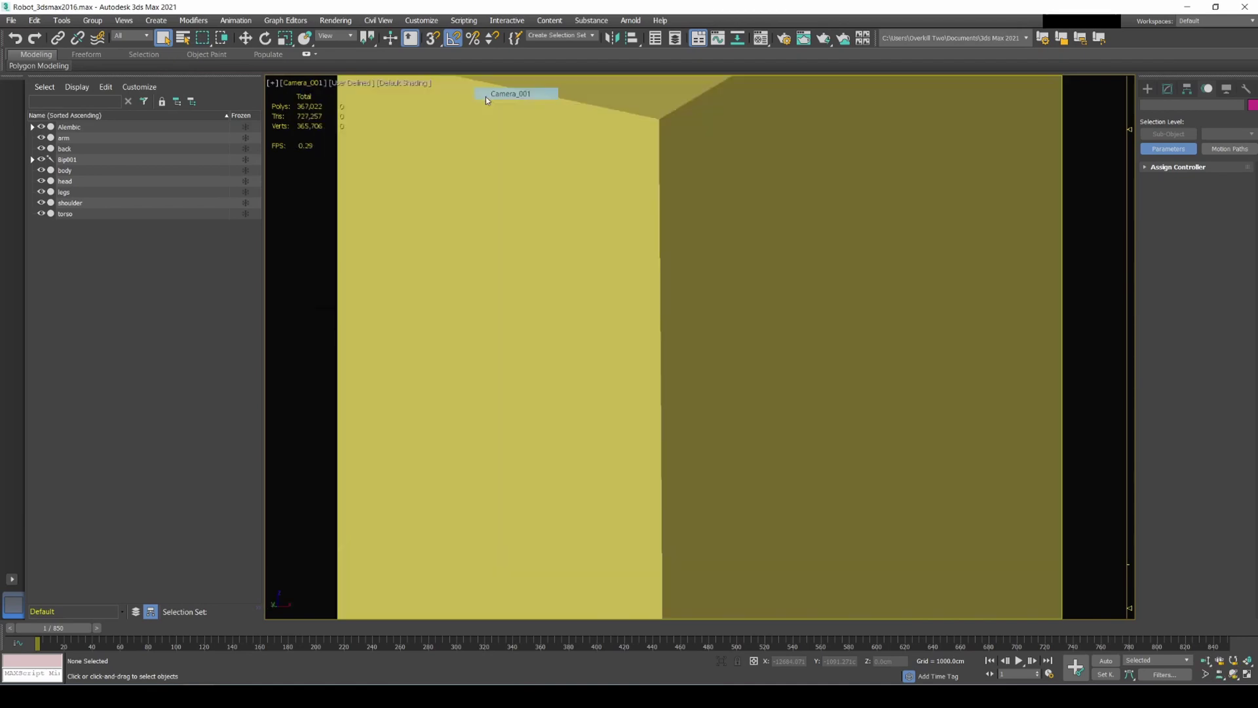
{"action": "left_click_drag", "start_coordinate": [77, 629], "coordinate": [39, 635]}
{"action": "key", "text": "q"}
Step: Return to the perspective view and delete the yellow cube that came in with the Alembic camera
{"action": "key", "text": "p"}
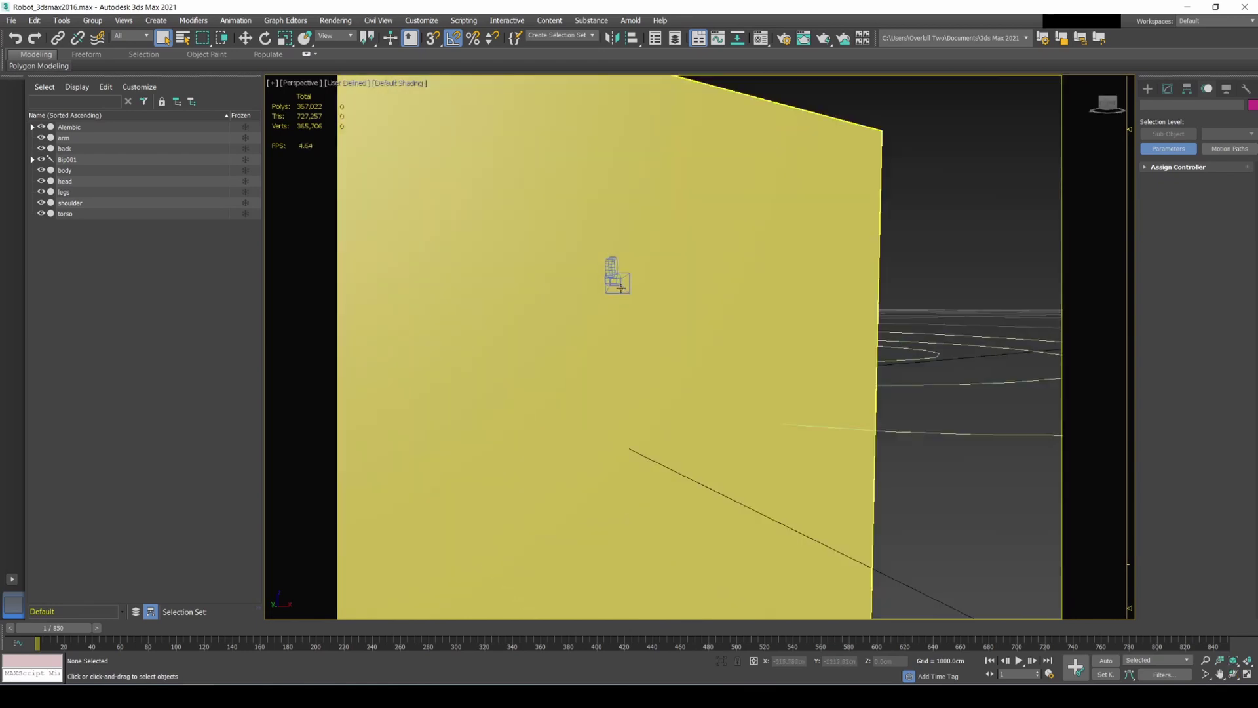
{"action": "scroll", "coordinate": [621, 287], "scroll_direction": "down", "scroll_amount": 15}
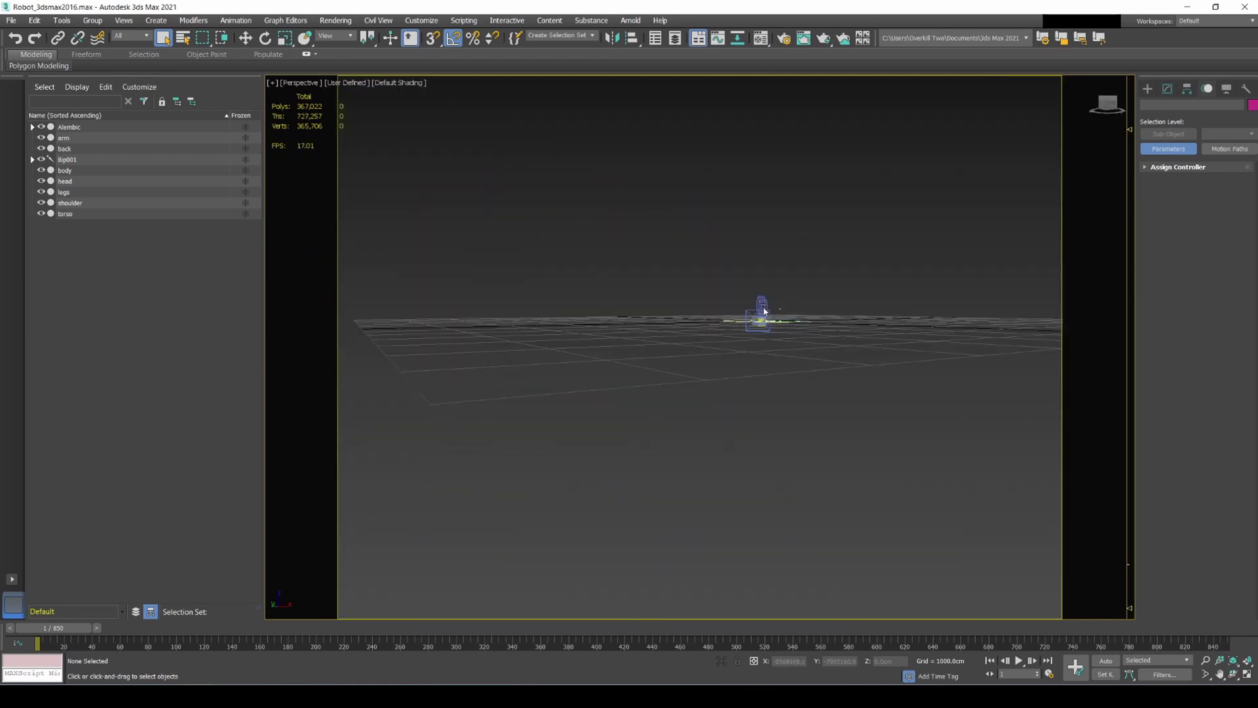
{"action": "scroll", "coordinate": [764, 311], "scroll_direction": "up", "scroll_amount": 10}
{"action": "middle_click_drag", "start_coordinate": [793, 341], "coordinate": [783, 351], "text": "alt"}
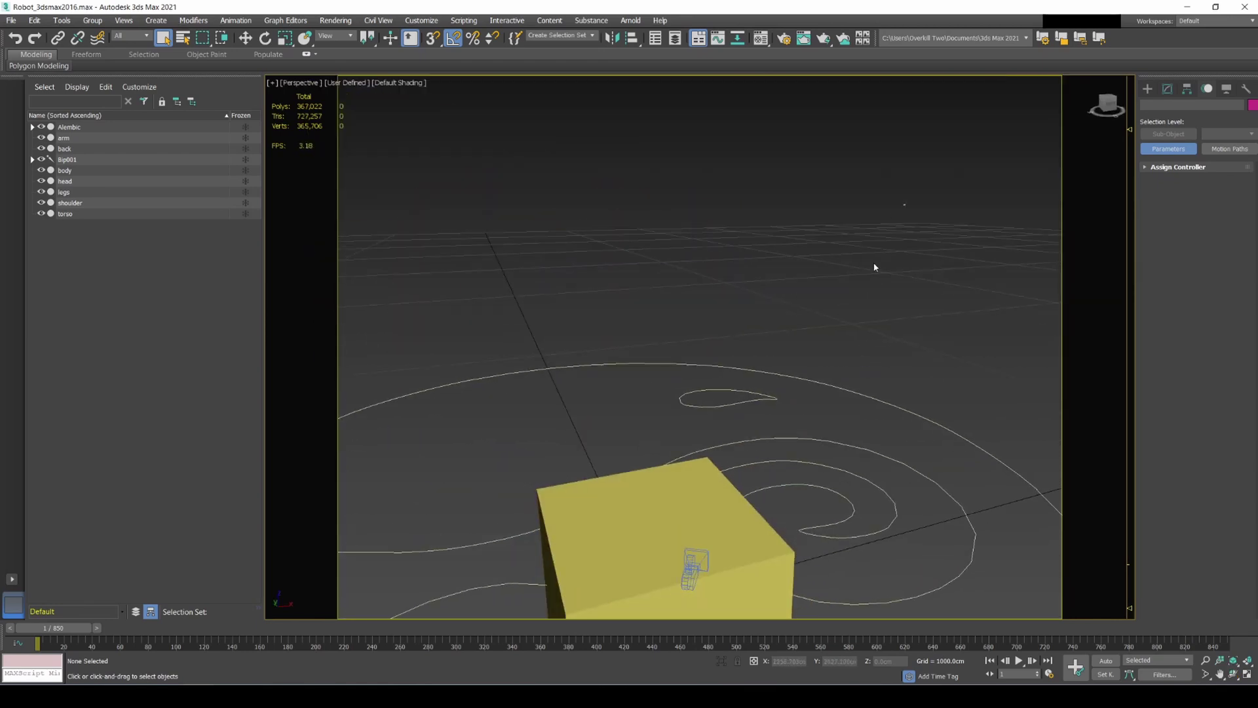
{"action": "mouse_move", "coordinate": [789, 424]}
{"action": "middle_mouse_down", "text": "alt"}
{"action": "mouse_move", "coordinate": [696, 469]}
{"action": "mouse_move", "coordinate": [790, 438]}
{"action": "middle_mouse_up", "text": "alt"}
{"action": "middle_click_drag", "start_coordinate": [837, 483], "coordinate": [809, 470], "text": "alt"}
{"action": "left_click", "coordinate": [723, 383]}
{"action": "key", "text": "Delete"}
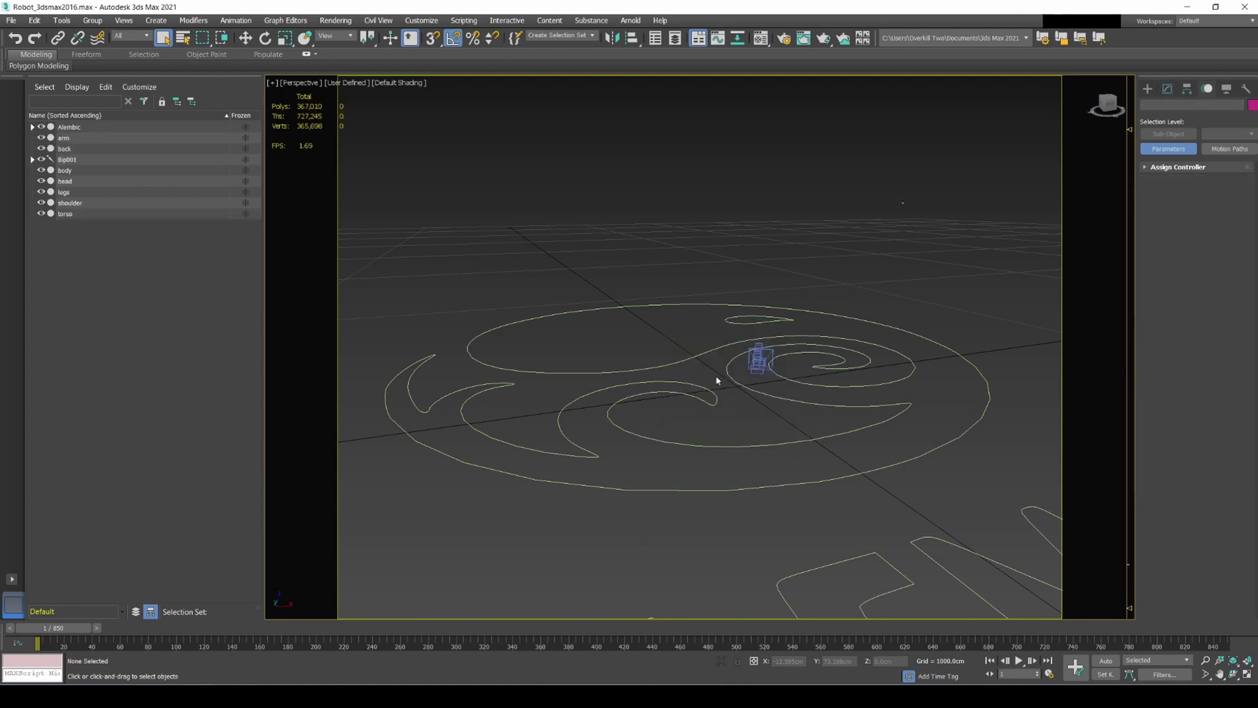